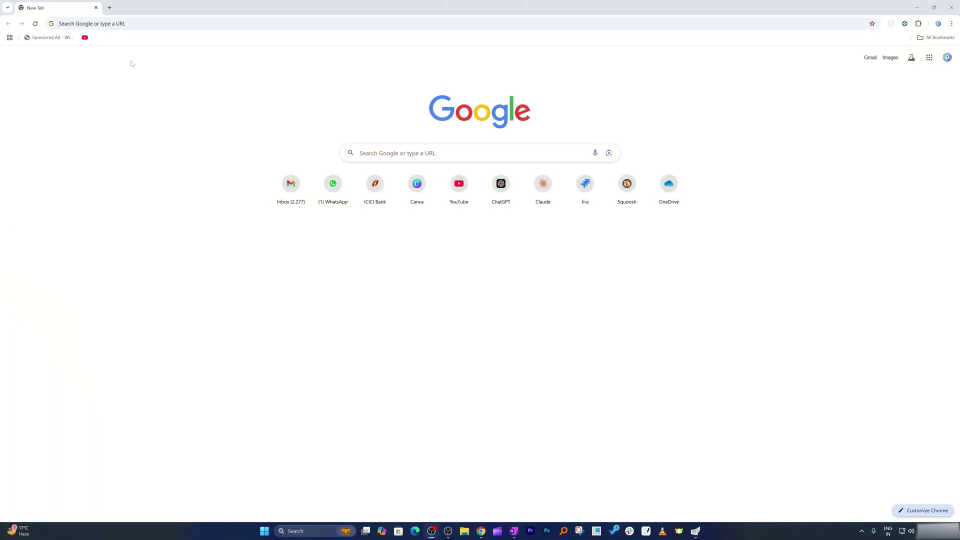
- Search 'pc manager' in Chrome and scroll the official pcmanager.microsoft.com download page
click(253, 27)
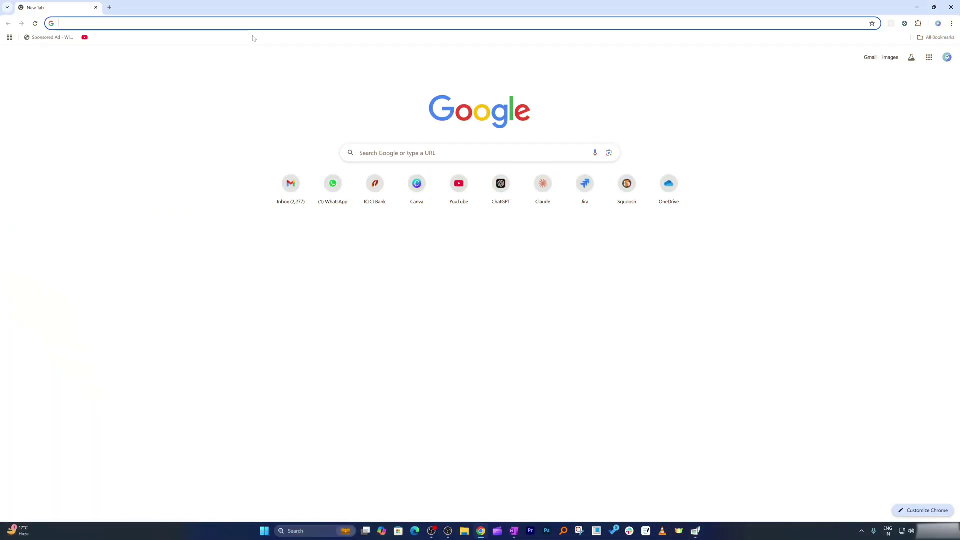
text(pc)
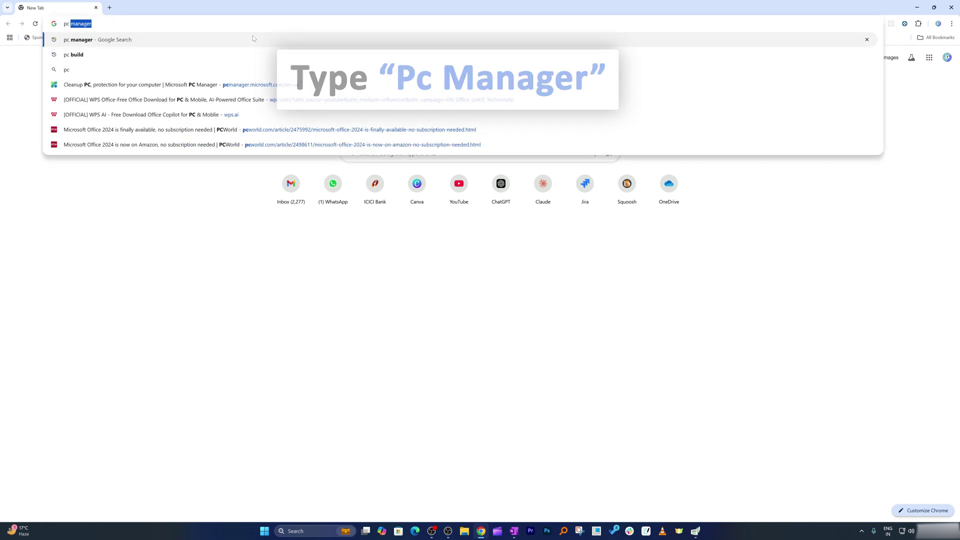
key(Return)
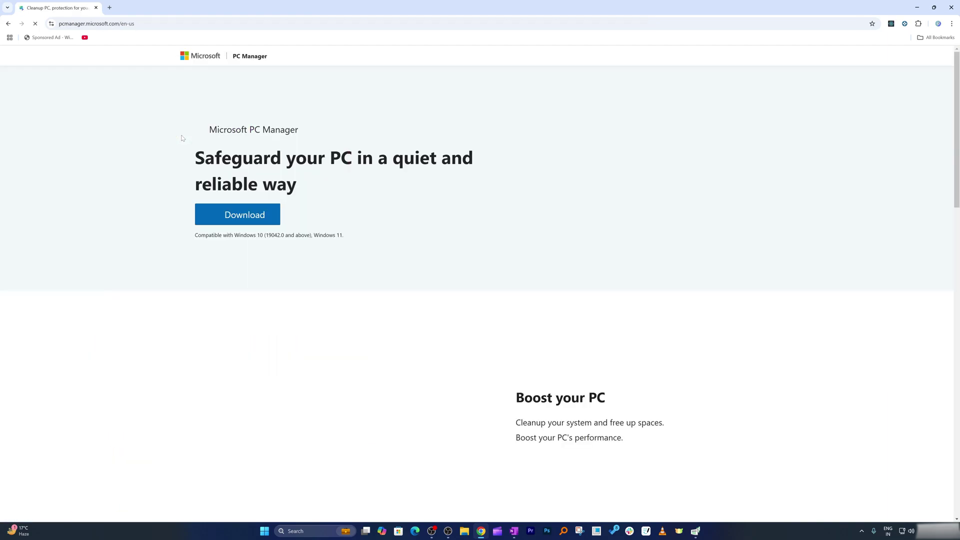
scroll(400, 235, down, 2)
scroll(400, 235, down, 3)
scroll(401, 230, up, 5)
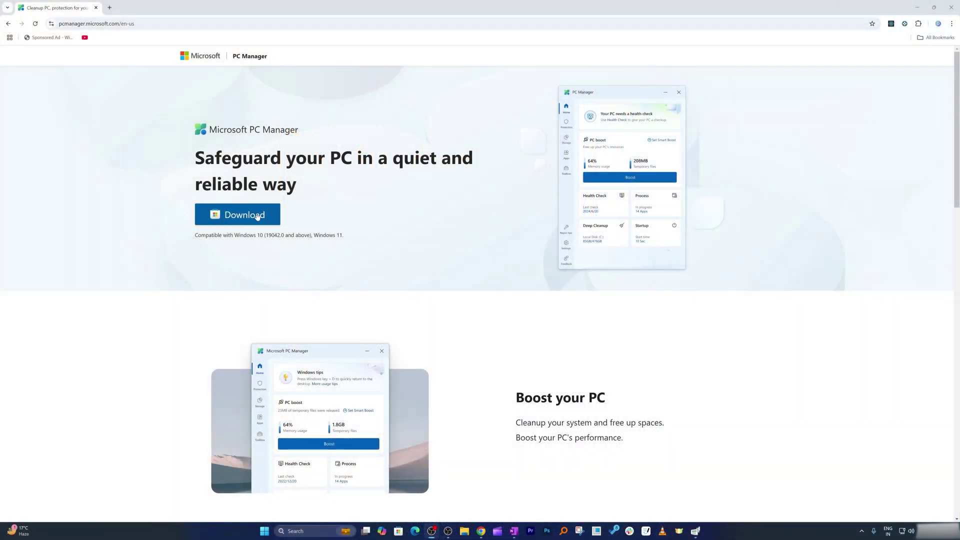
- Download the PC Manager installer again and let it hand off to Microsoft Store
click(257, 215)
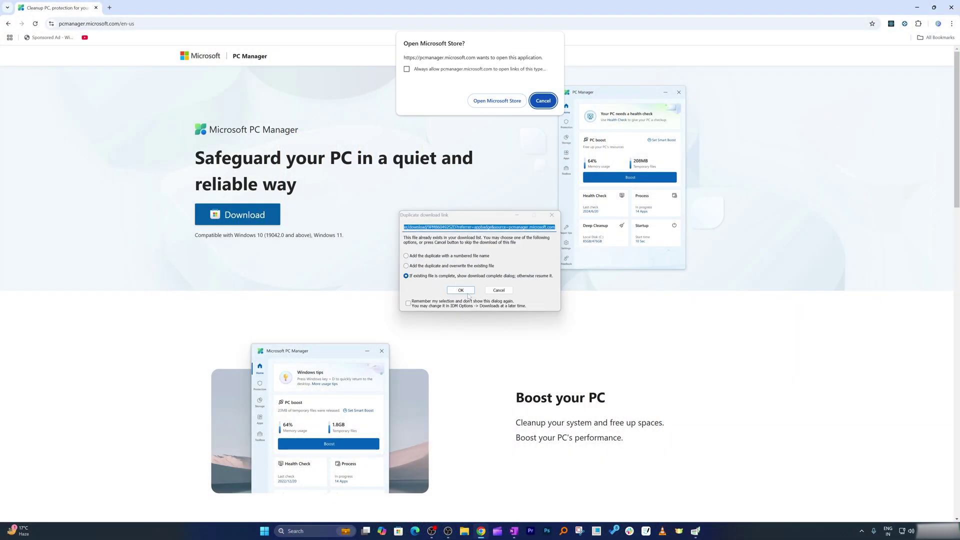
click(465, 292)
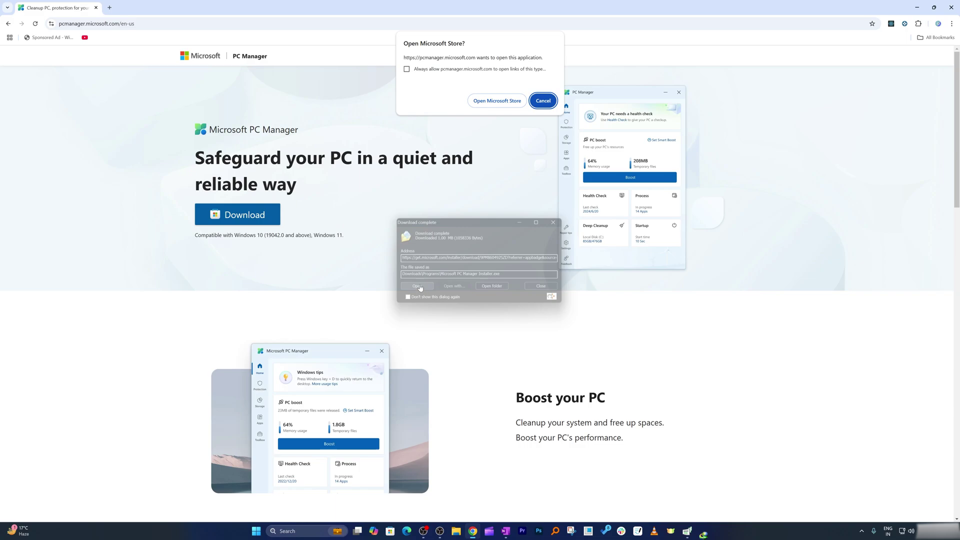
click(419, 288)
click(543, 100)
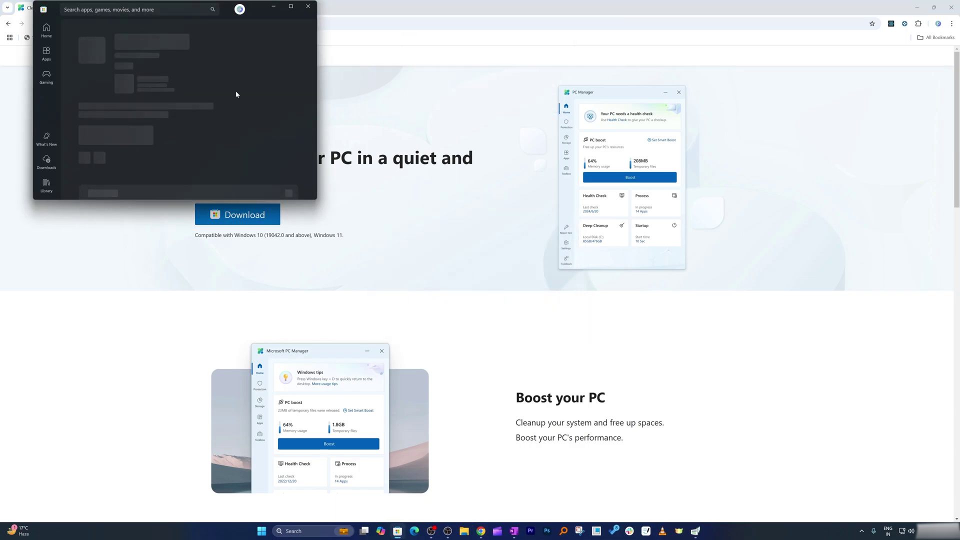
- Maximize Microsoft Store, launch PC Manager and move its window to the screen centre
click(290, 6)
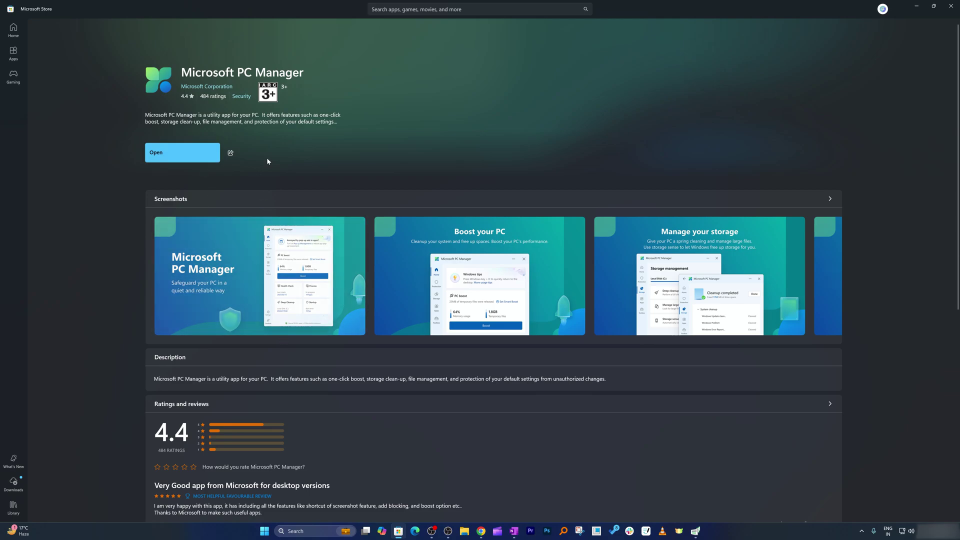
click(203, 154)
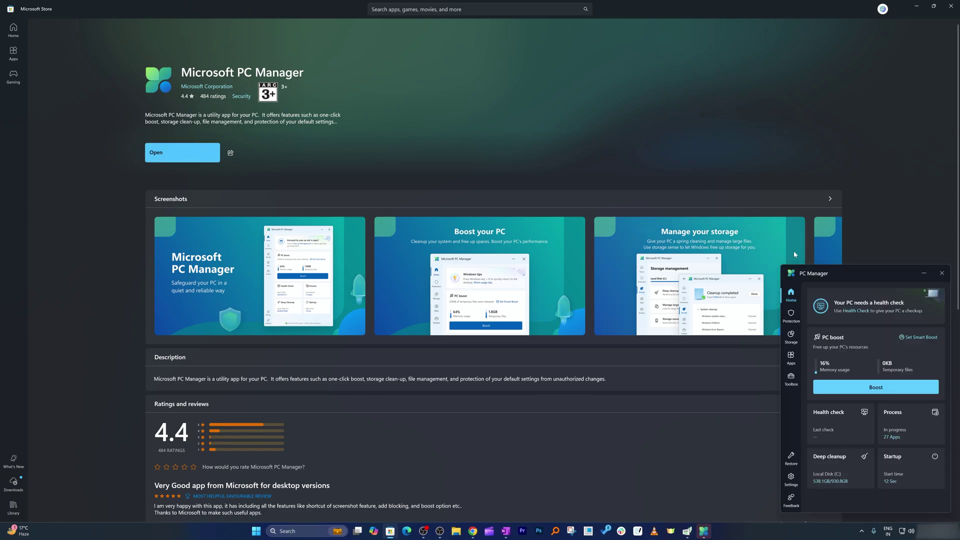
drag(831, 278, 477, 111)
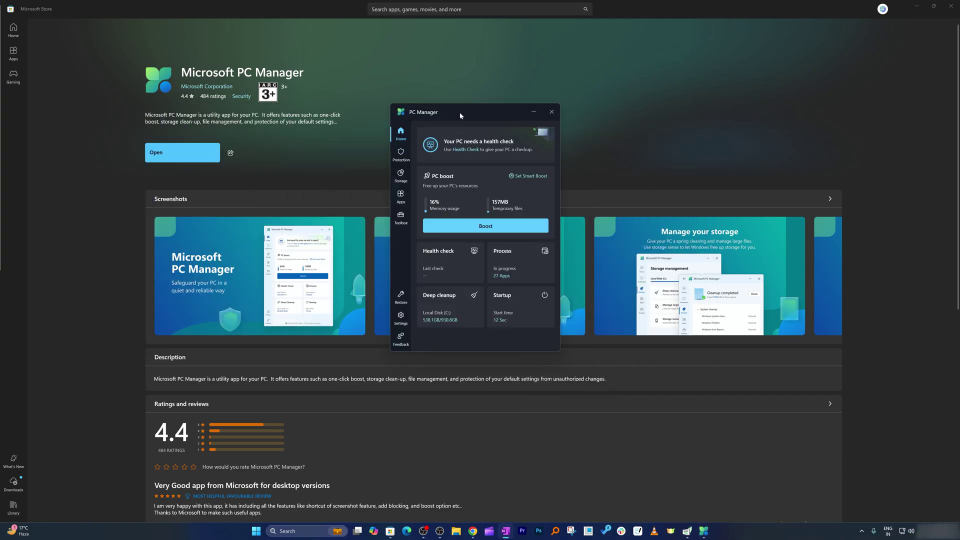
- Browse all six PC Manager screenshots full-screen, from Boost your PC to Toolbox, then close the viewer
click(400, 88)
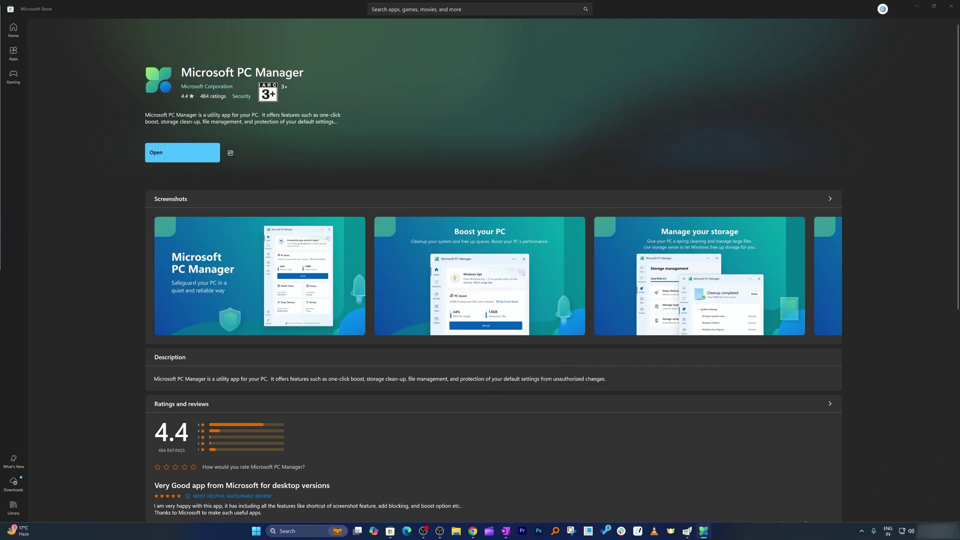
click(308, 275)
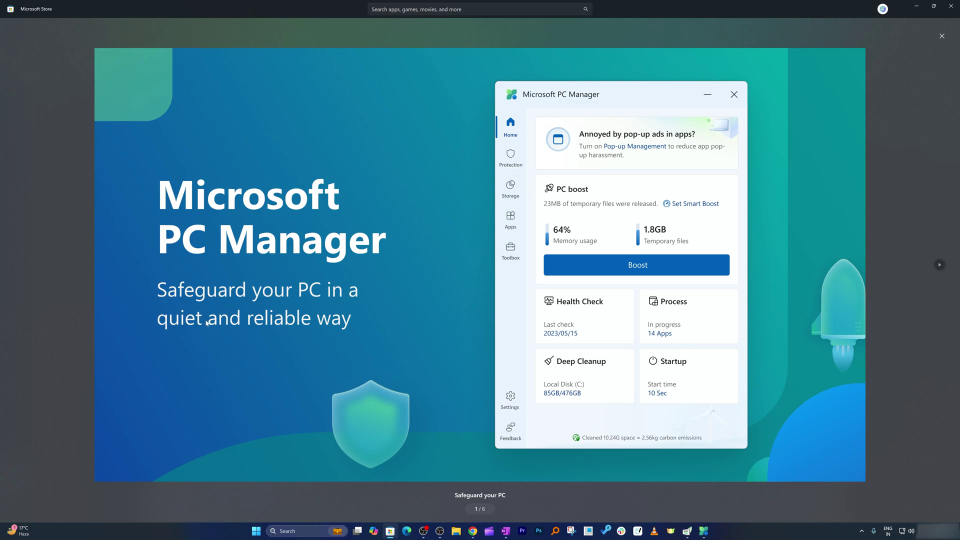
click(939, 265)
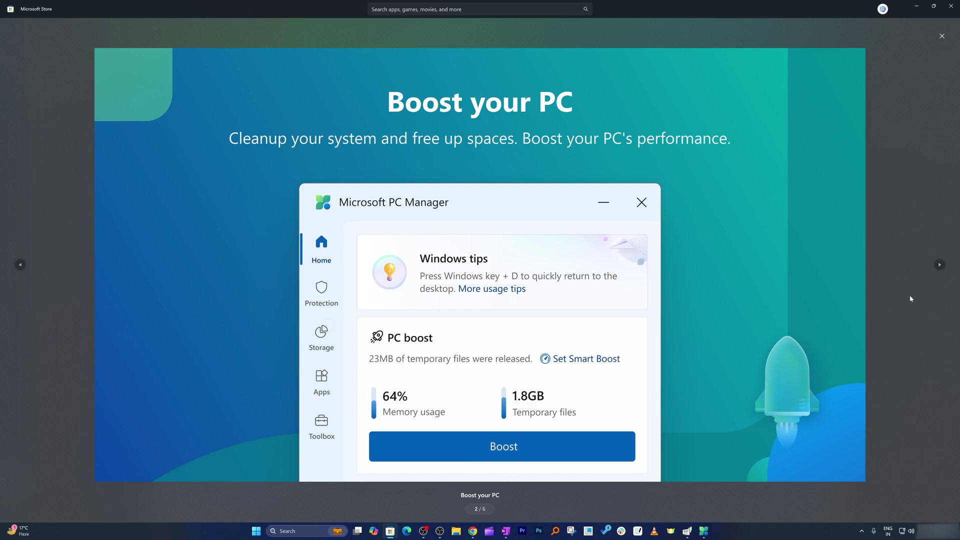
click(940, 267)
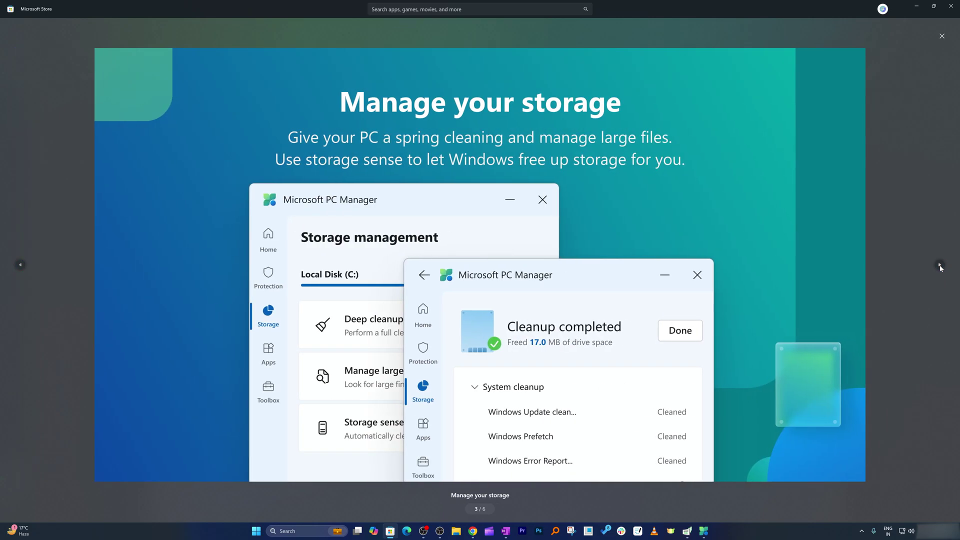
click(940, 266)
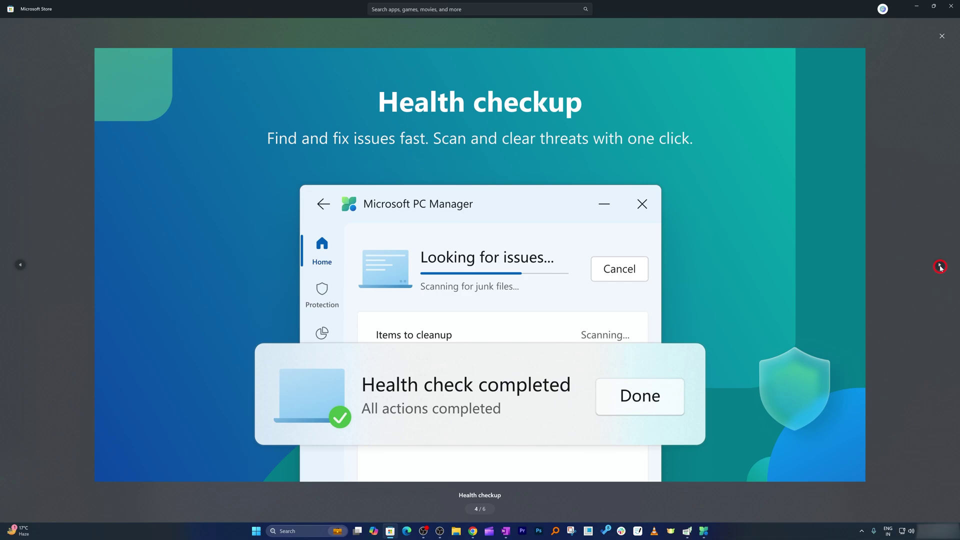
click(939, 266)
click(940, 266)
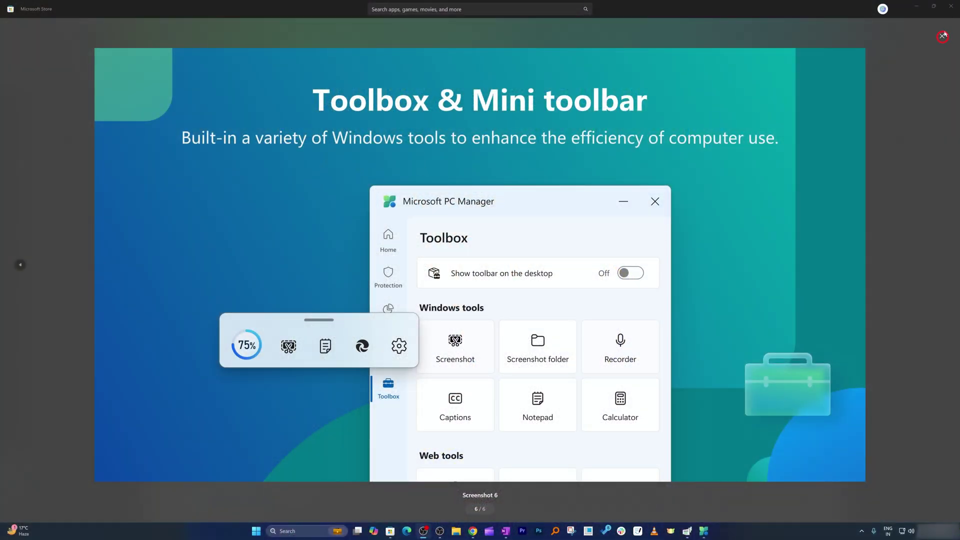
click(943, 36)
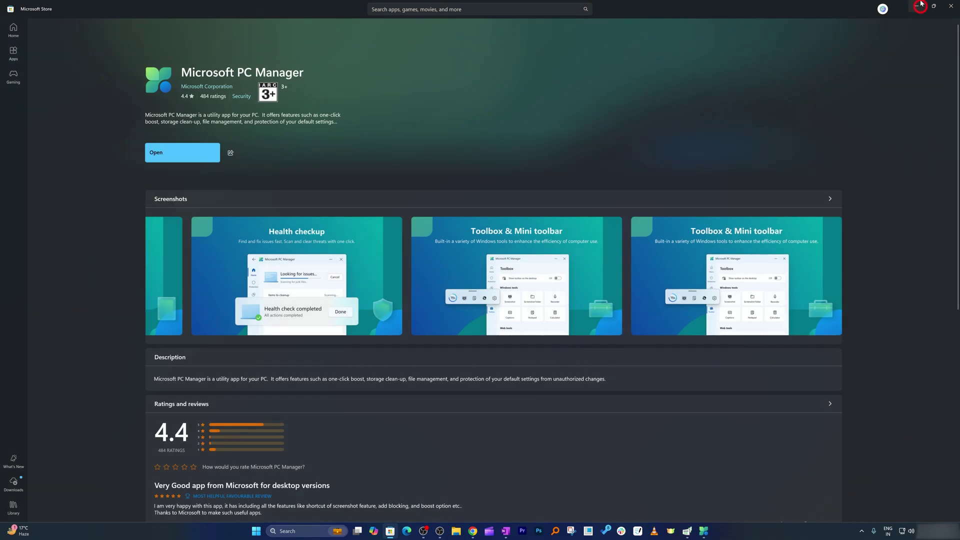
- Minimize the Store and run Boost on the Home page, releasing 157MB of temporary files
click(920, 6)
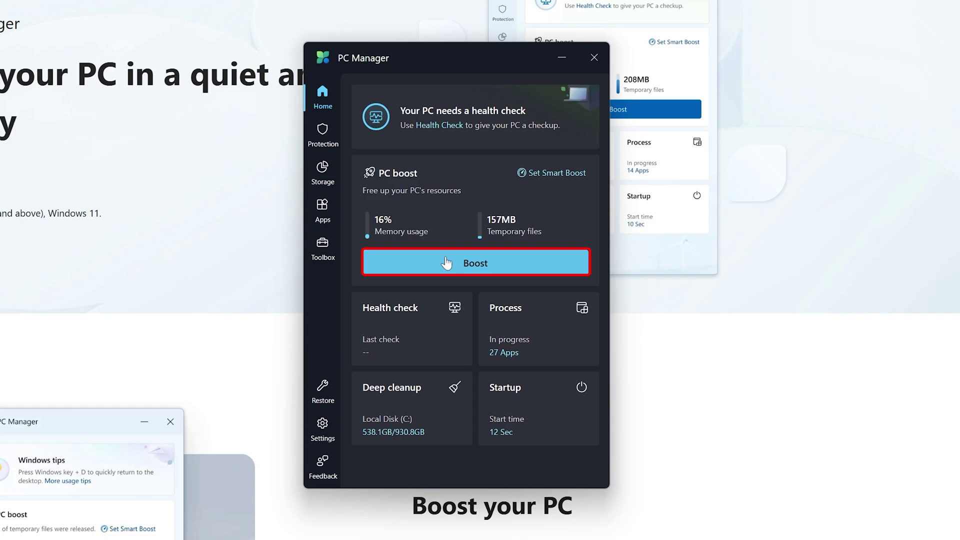
click(478, 262)
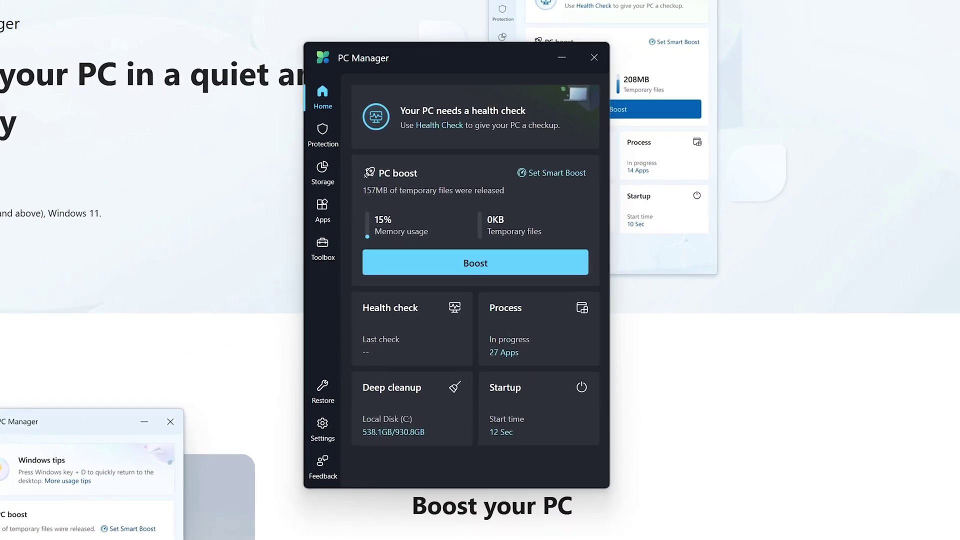
- Check Windows update status twice from the System protection page, ending back on its list
click(324, 141)
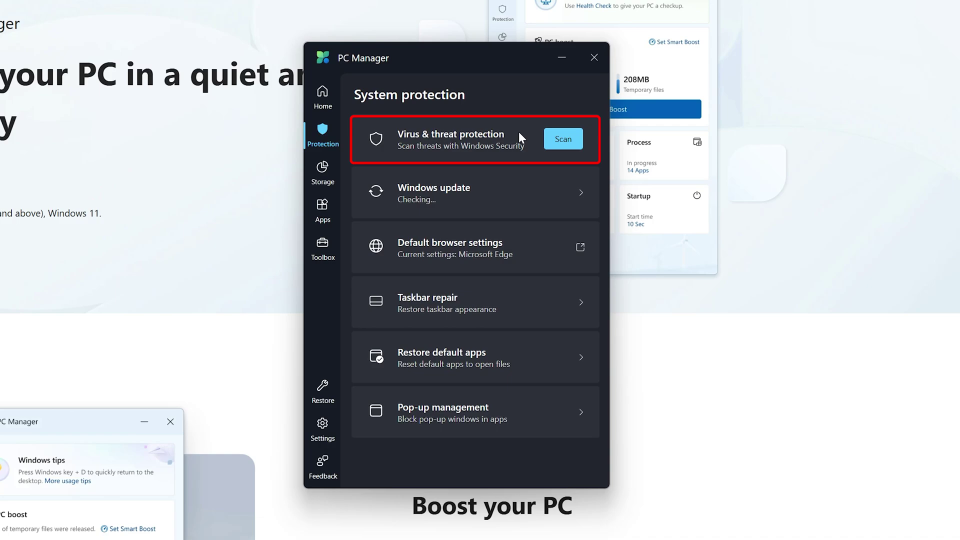
click(490, 202)
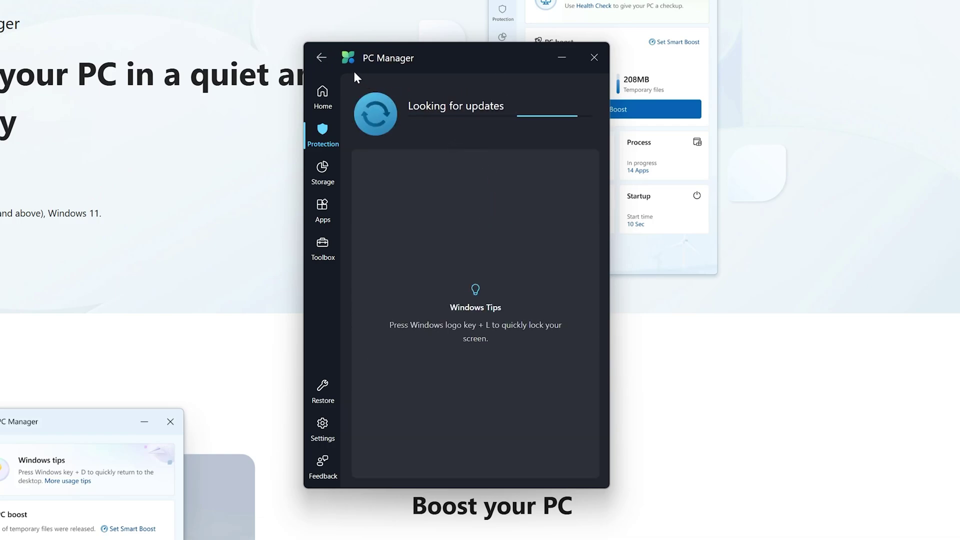
click(322, 59)
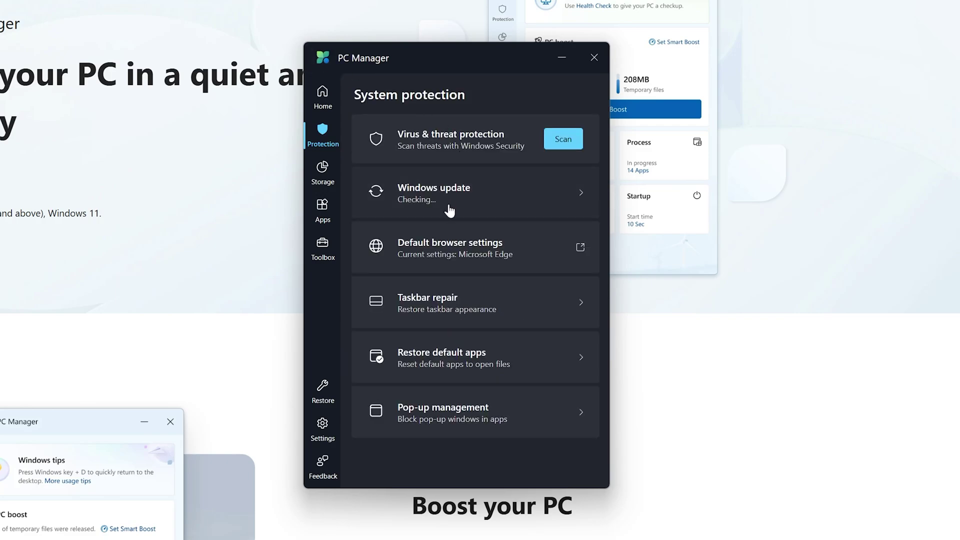
click(450, 211)
click(322, 59)
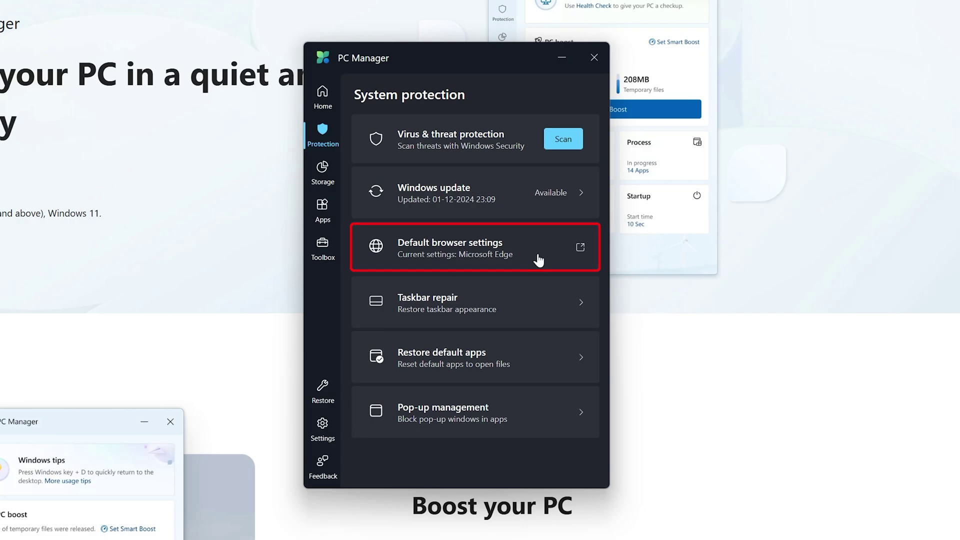
- View the taskbar repair options and return to the protection options
click(506, 311)
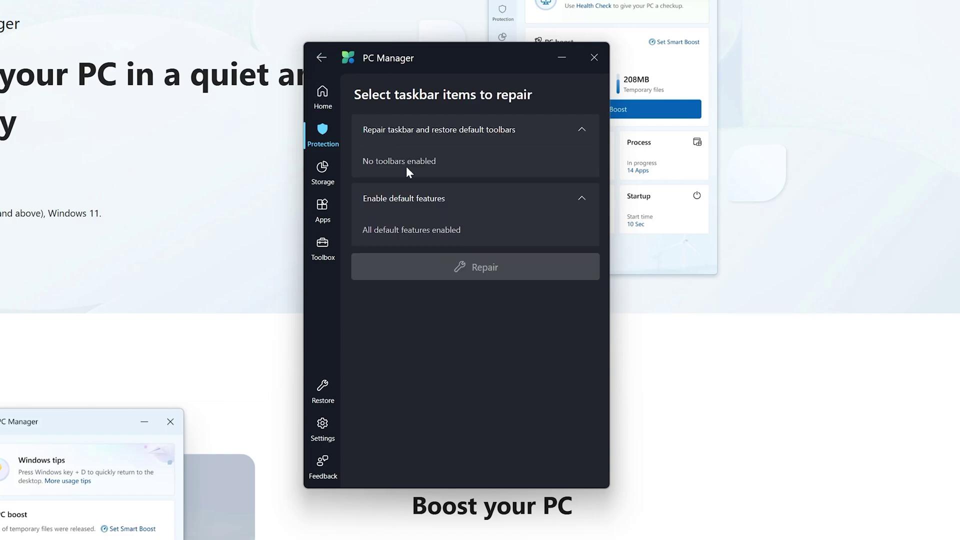
click(322, 57)
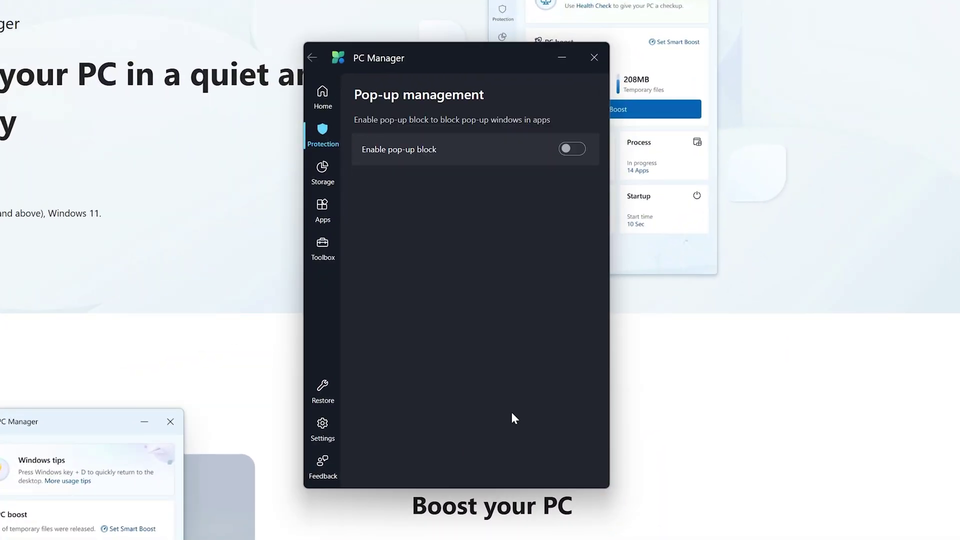
- Enable pop-up blocking including WPS News Hotspots, then go Home and into Storage
click(570, 149)
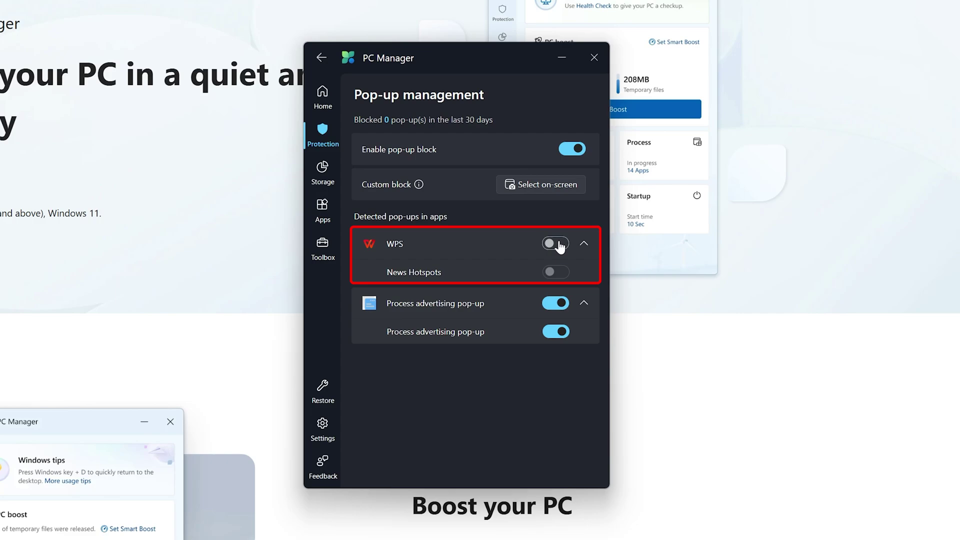
click(560, 246)
click(559, 247)
click(558, 248)
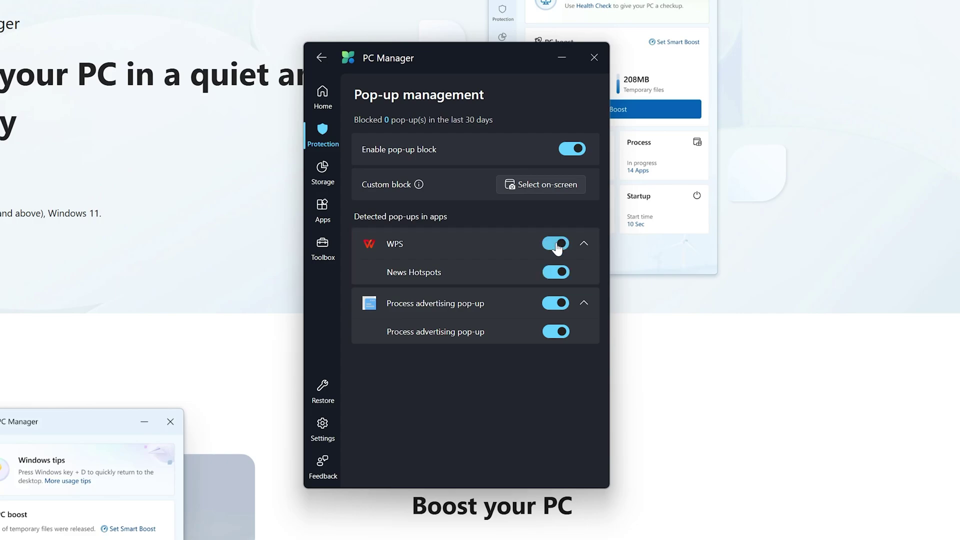
click(331, 101)
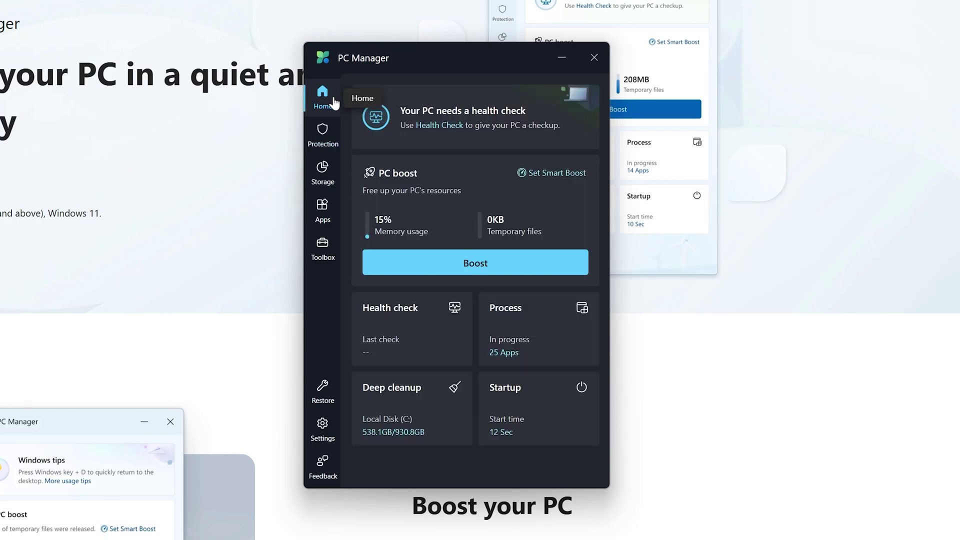
click(328, 183)
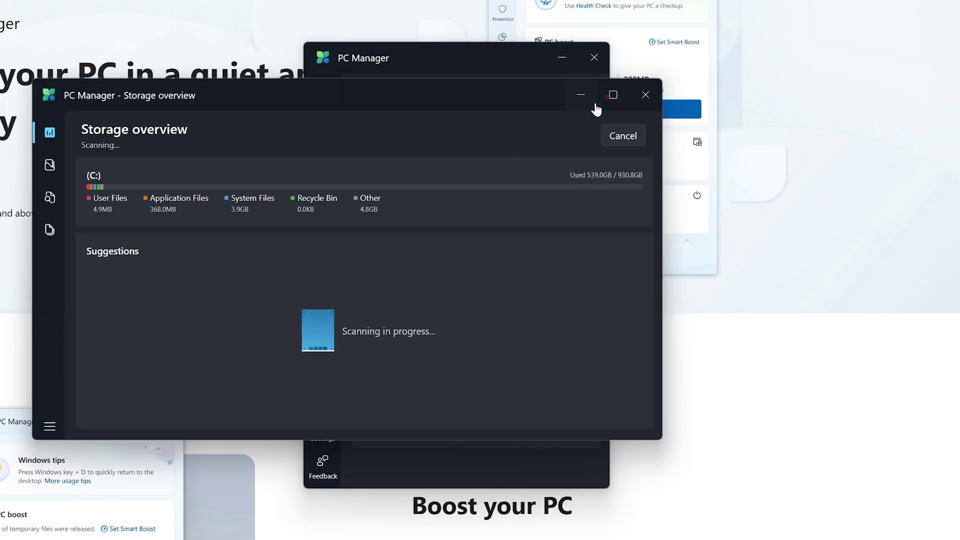
- Permanently delete the 11.8GB Apple series 10 Watch_1.mp4 from drive C's large files list
click(610, 94)
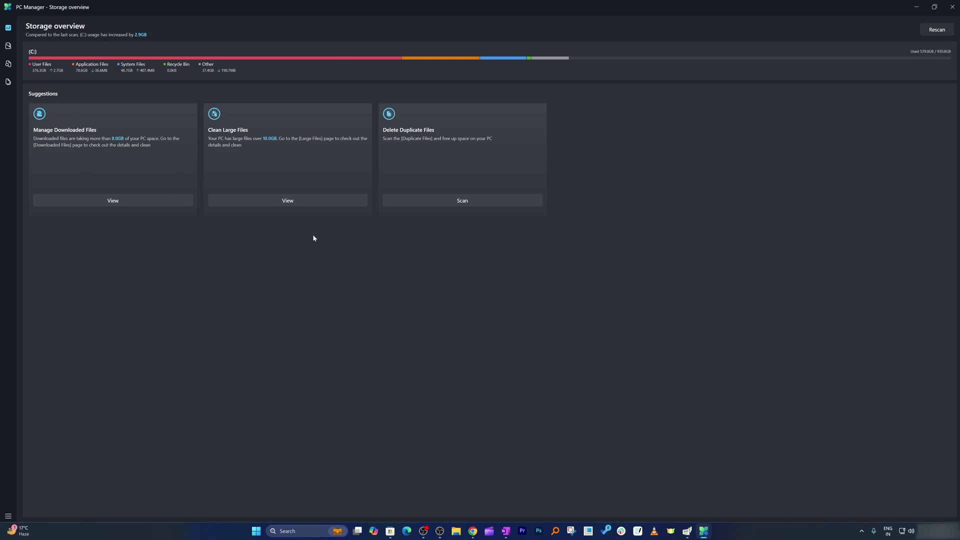
click(310, 200)
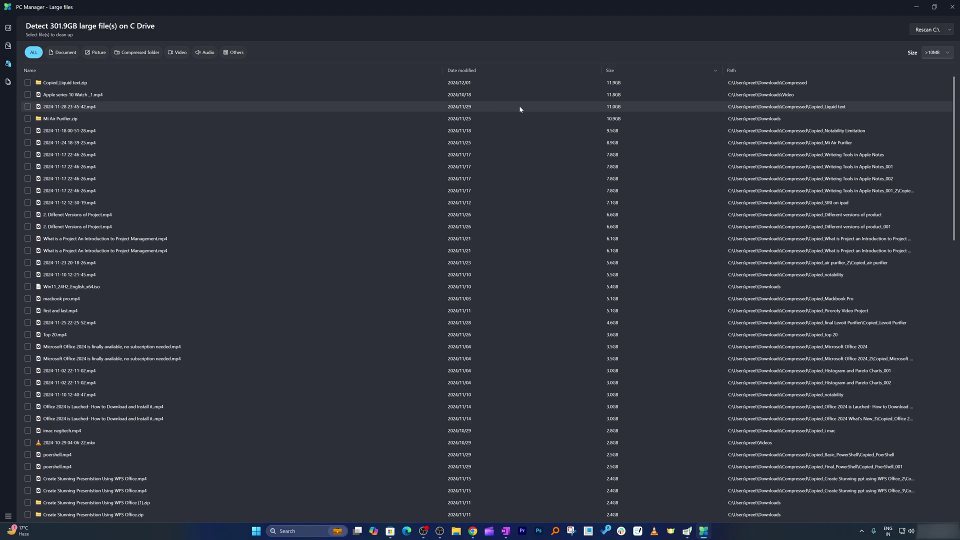
click(27, 96)
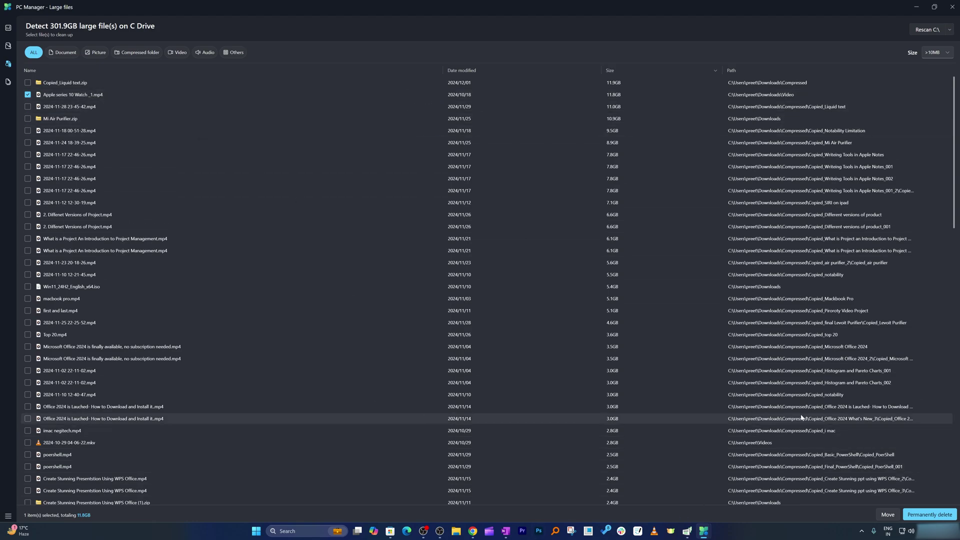
click(925, 515)
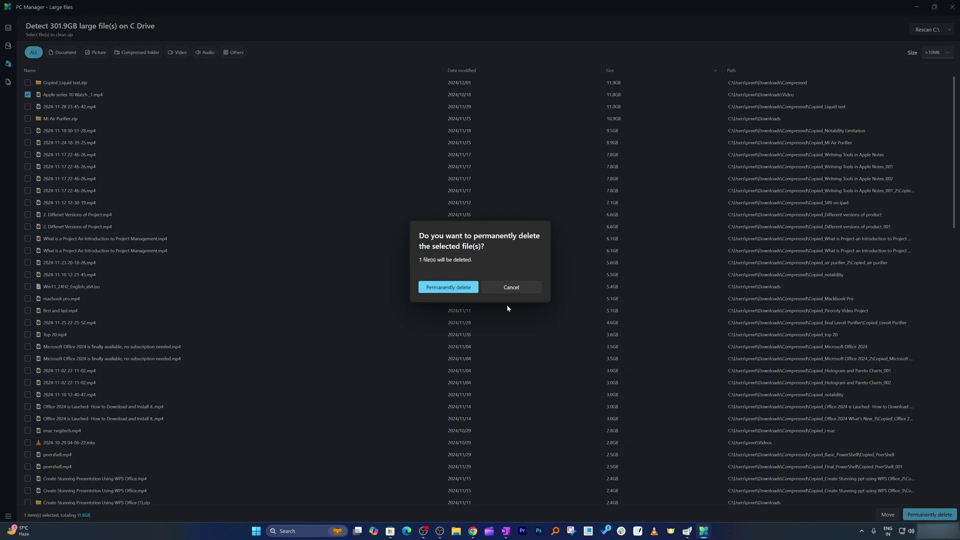
click(453, 290)
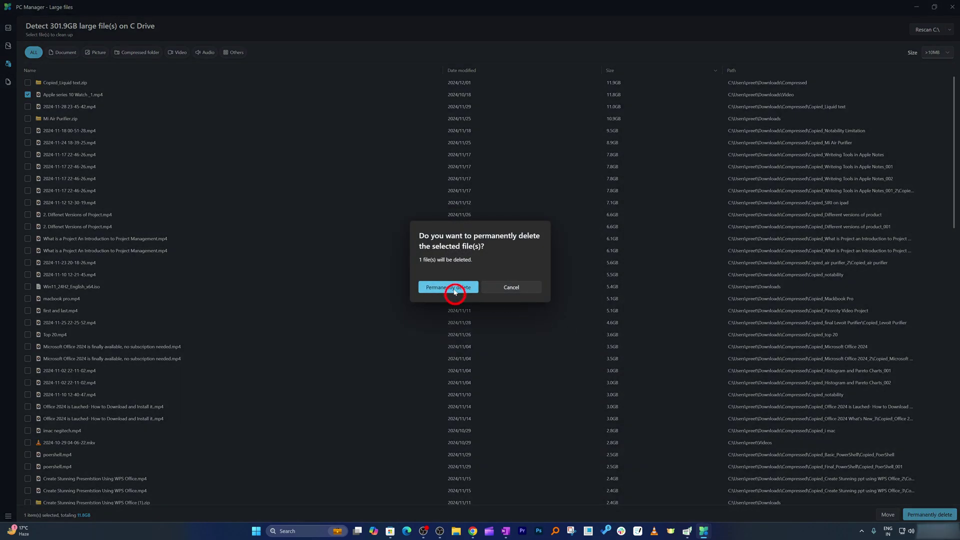
click(521, 285)
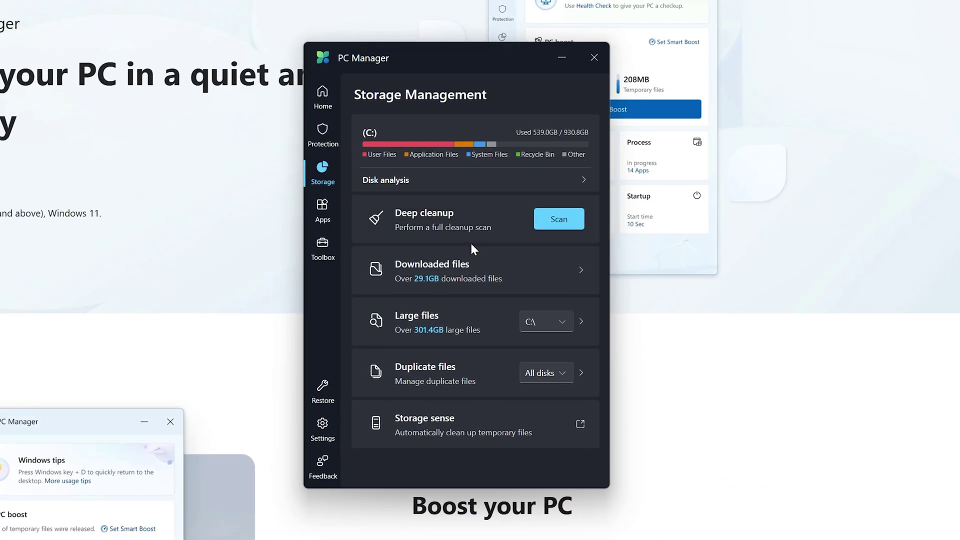
- Start a deep cleanup scan, briefly start then close a duplicate files scan, and open Storage Sense
click(550, 219)
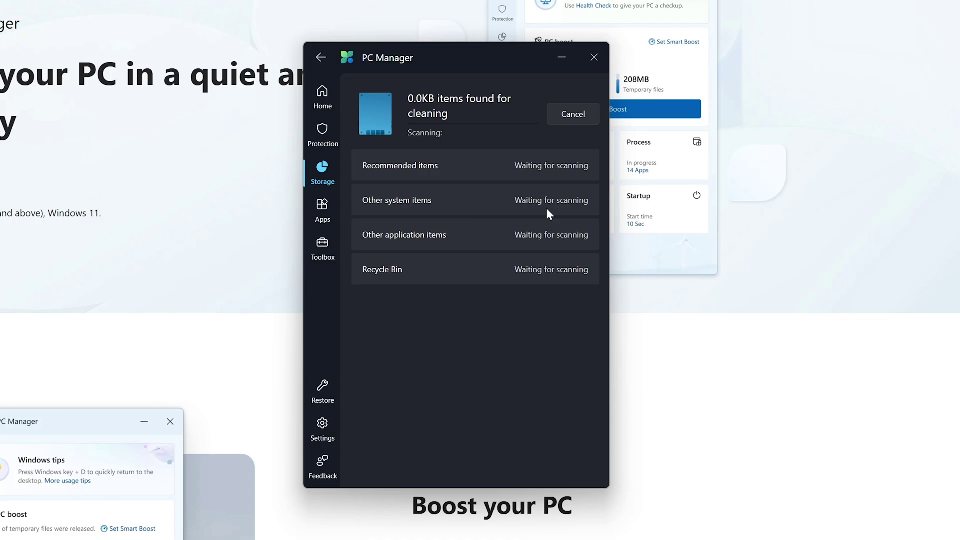
click(320, 57)
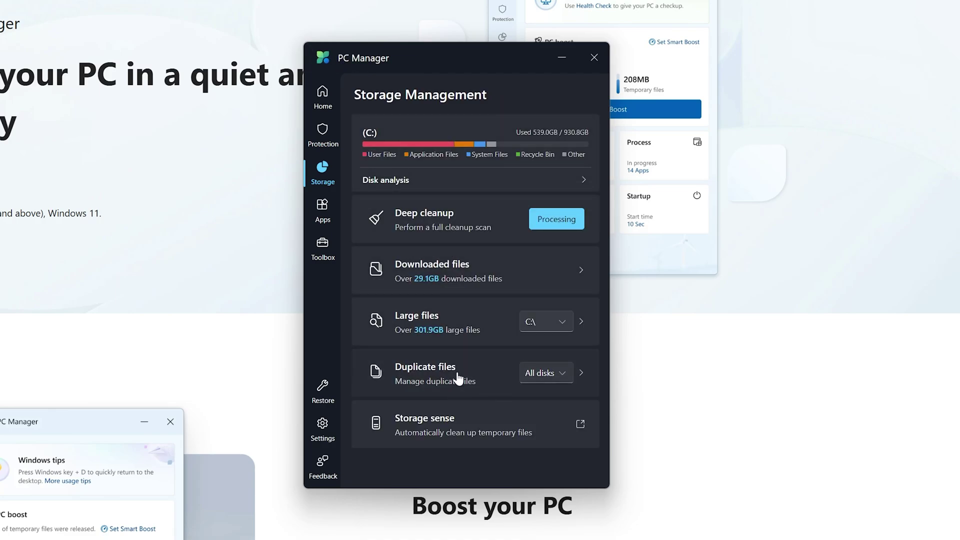
click(458, 378)
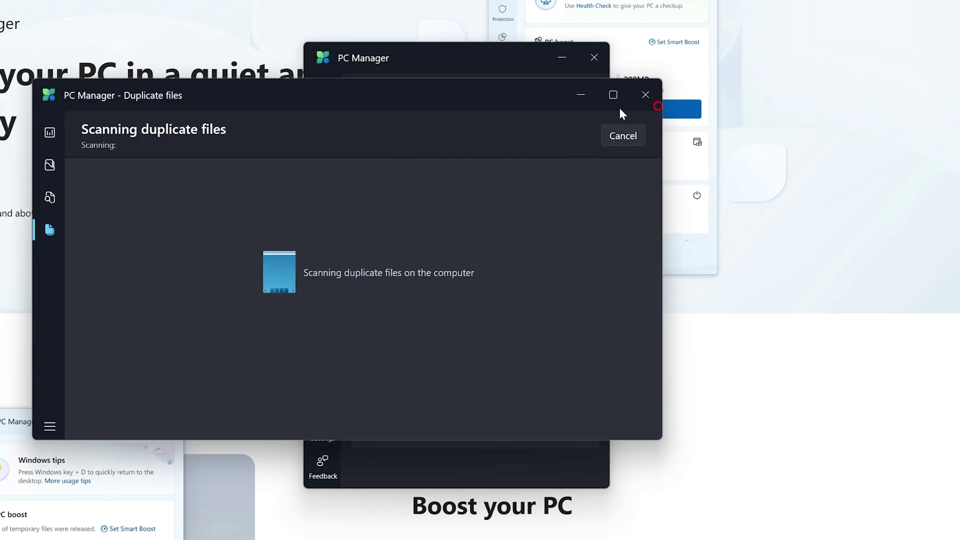
click(645, 94)
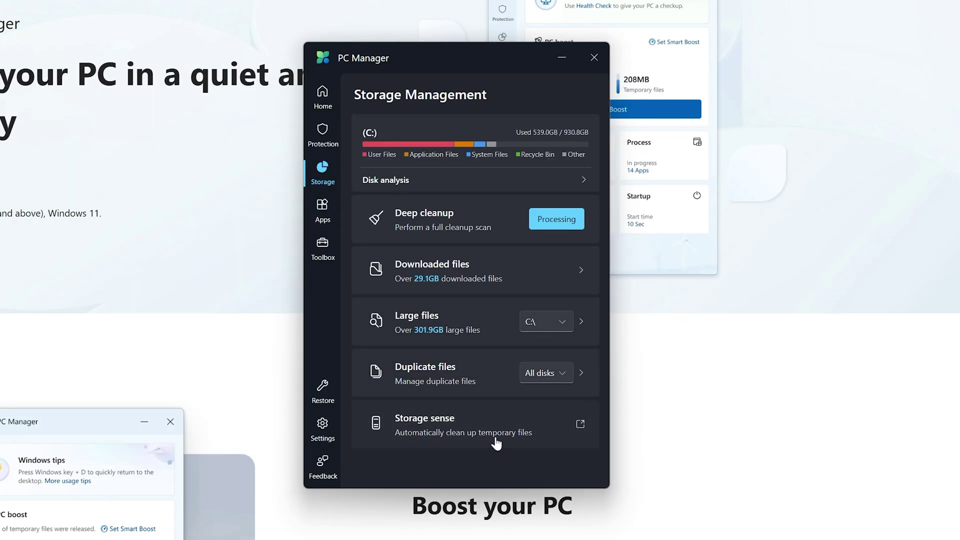
click(500, 420)
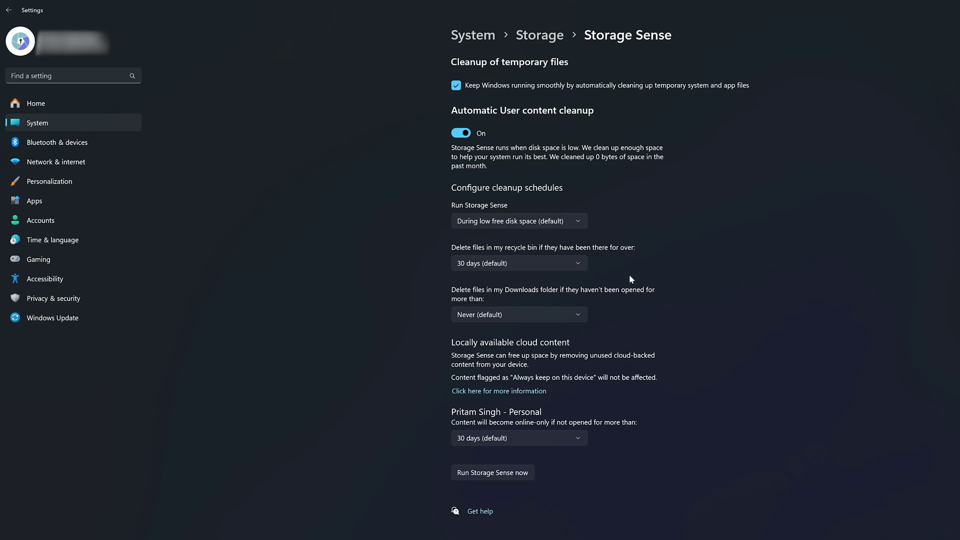
- Set recycle bin cleanup to 14 days and run Storage Sense now, freeing 17.9 GB
click(484, 262)
click(730, 220)
click(540, 263)
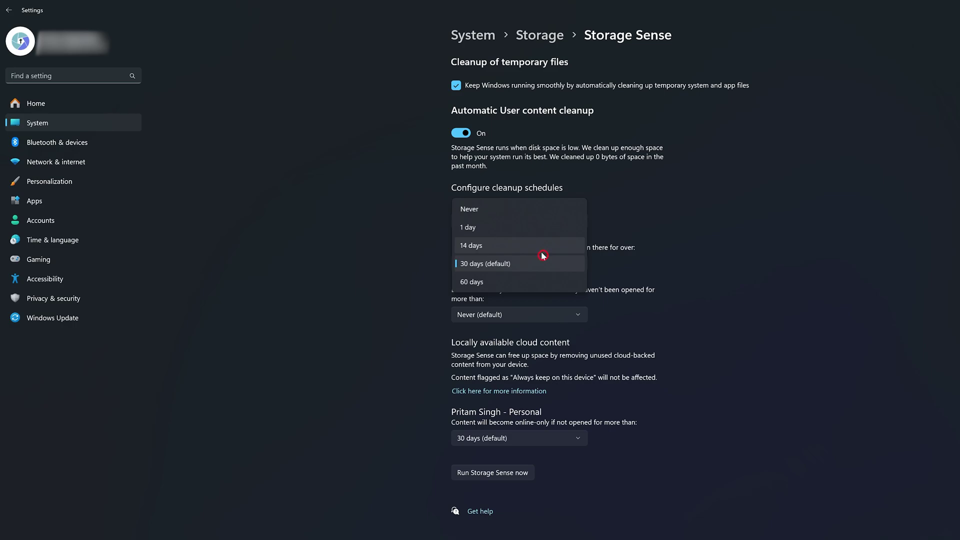
click(542, 251)
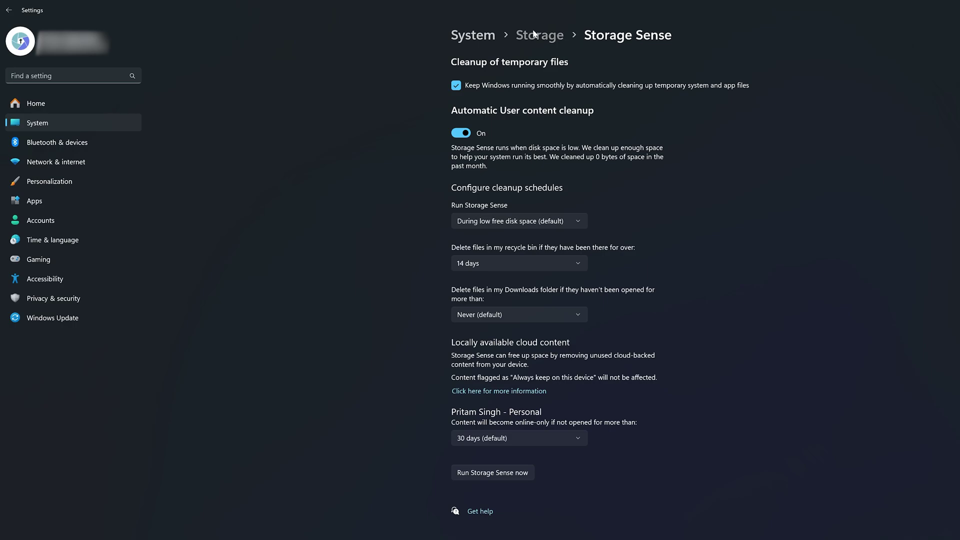
click(516, 476)
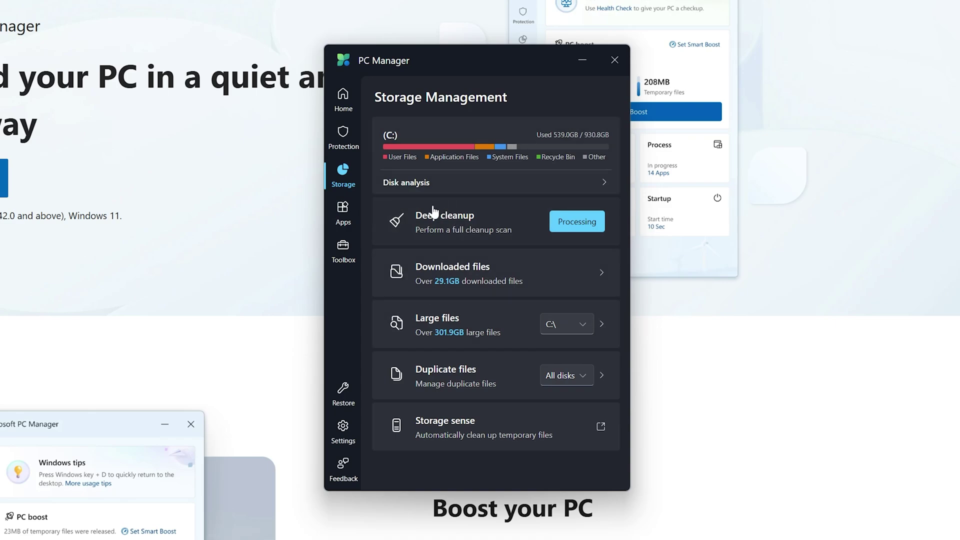
- Open App management's process list and look through the running processes
click(349, 214)
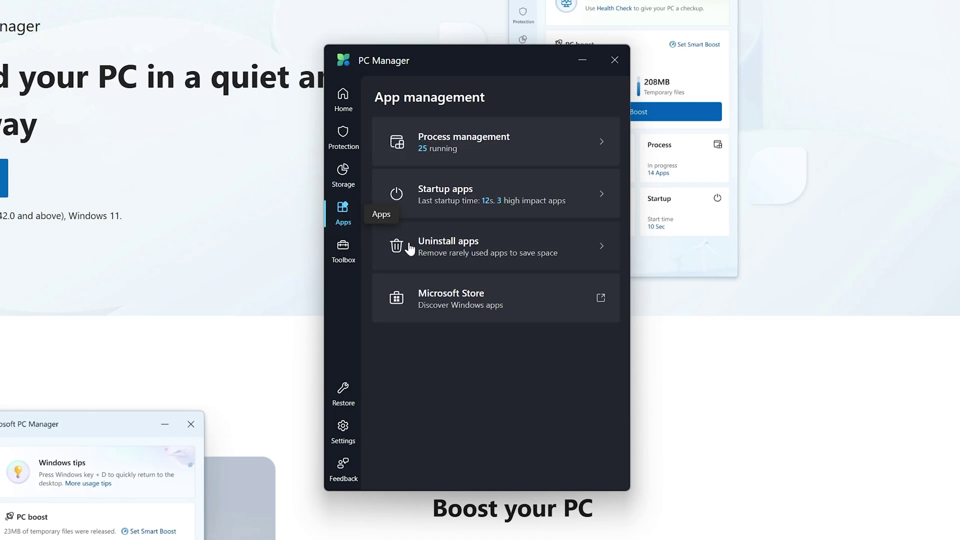
click(539, 140)
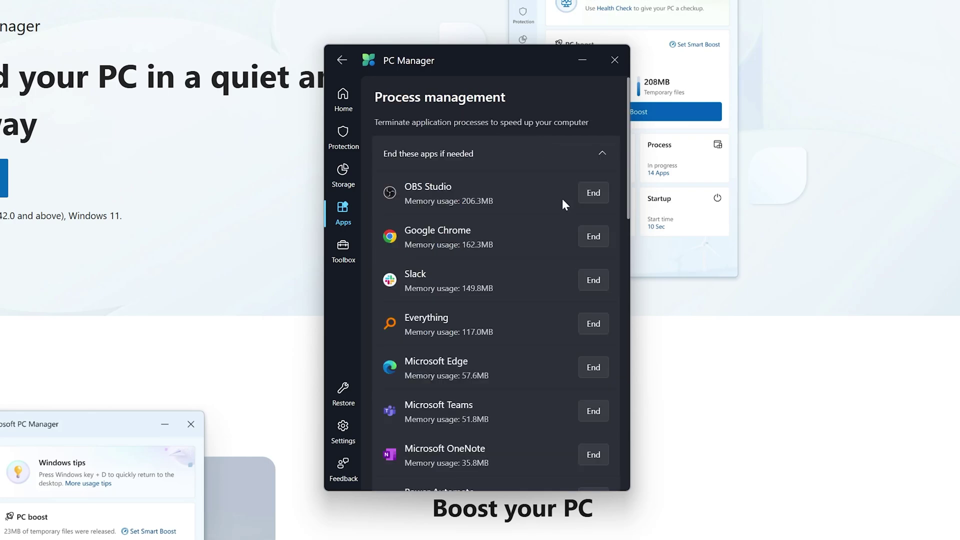
scroll(553, 260, down, 15)
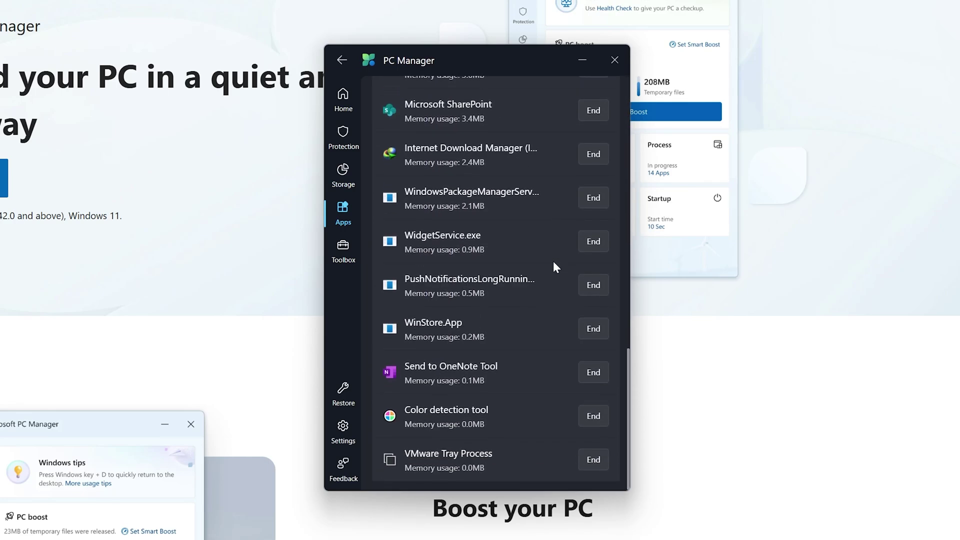
scroll(553, 260, up, 20)
scroll(524, 218, down, 5)
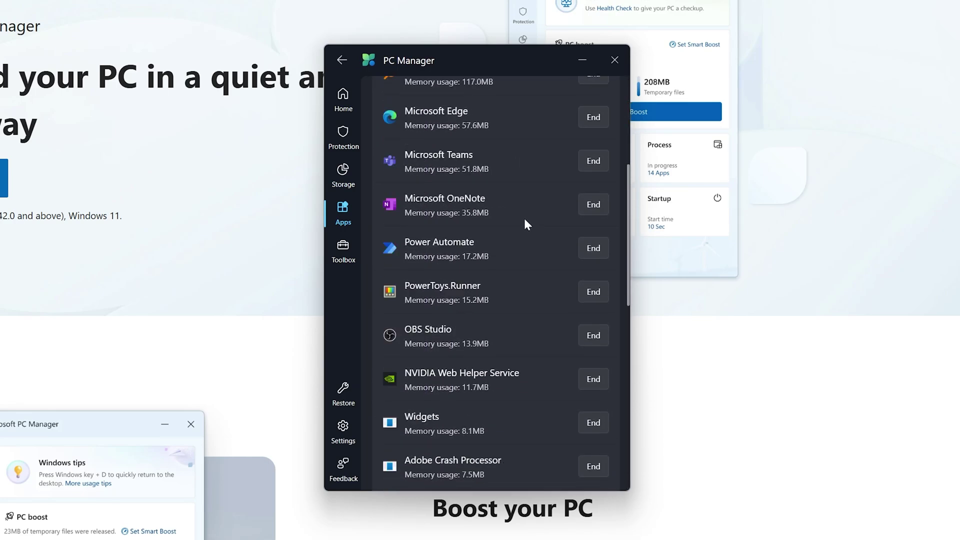
scroll(523, 218, down, 8)
scroll(524, 218, up, 2)
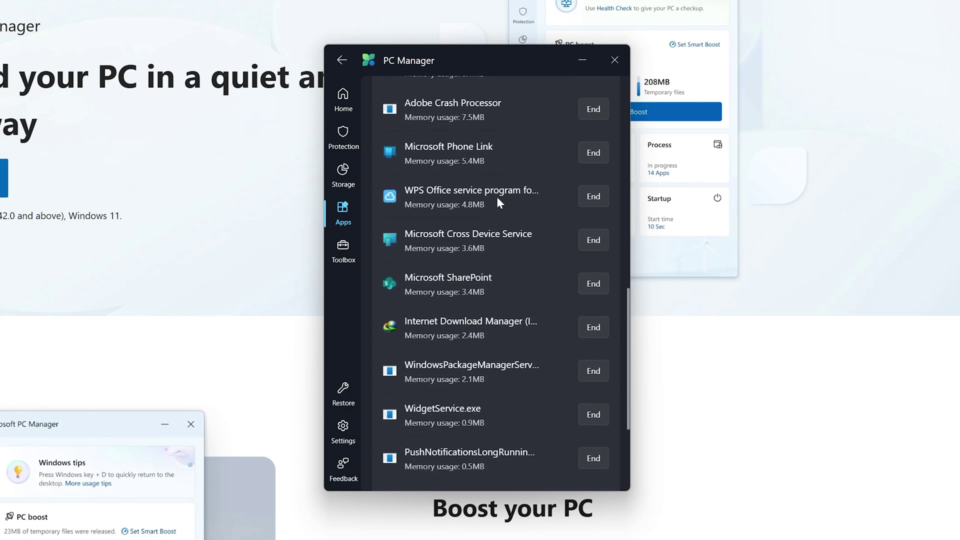
- End the WPS Office service process and return to the App management overview
click(602, 205)
click(447, 310)
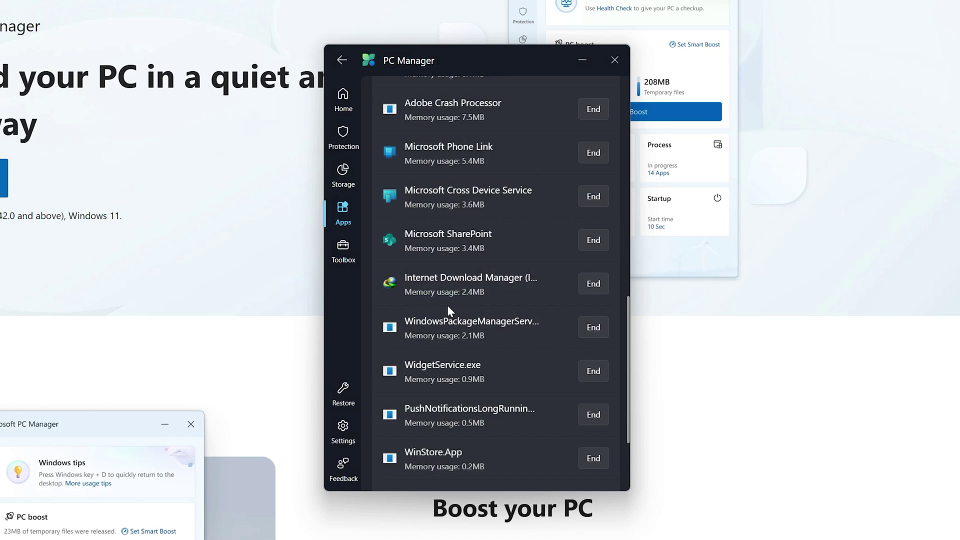
click(345, 214)
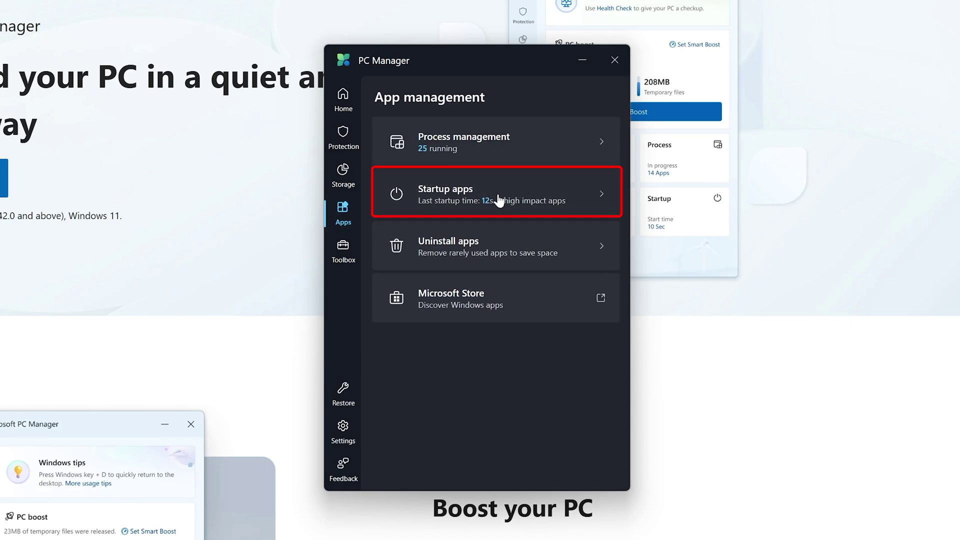
- In Startup apps, switch off VMware Tray Process under 'Recommend keeping on', then go back
click(554, 198)
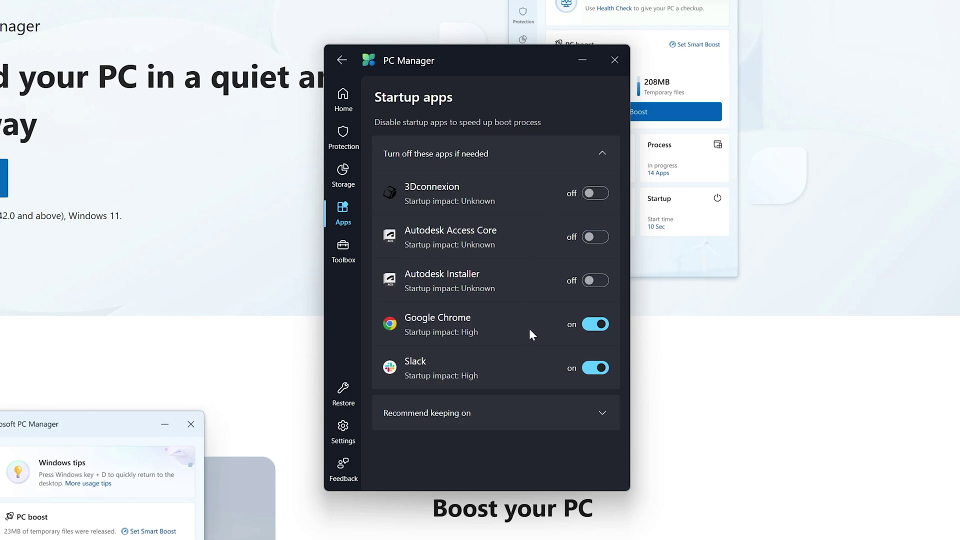
click(574, 418)
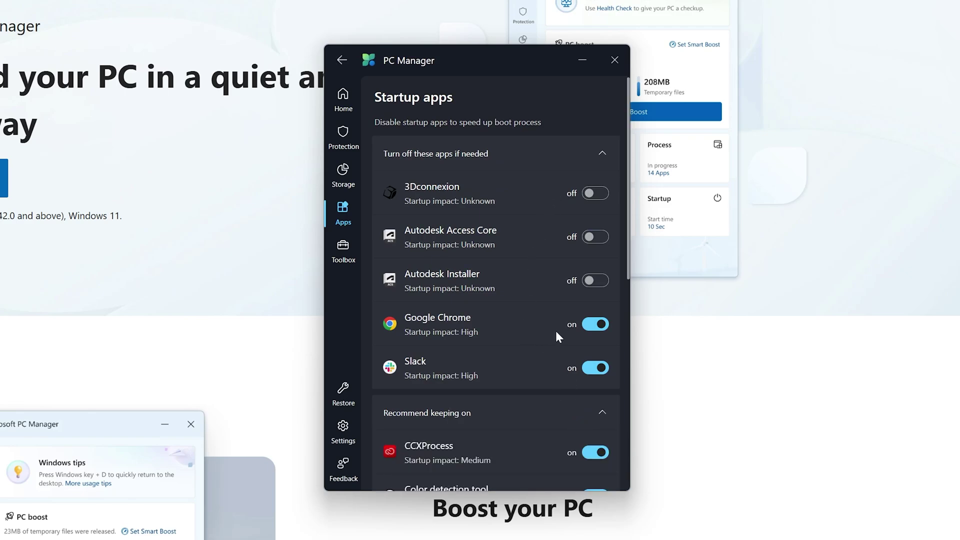
scroll(556, 331, down, 4)
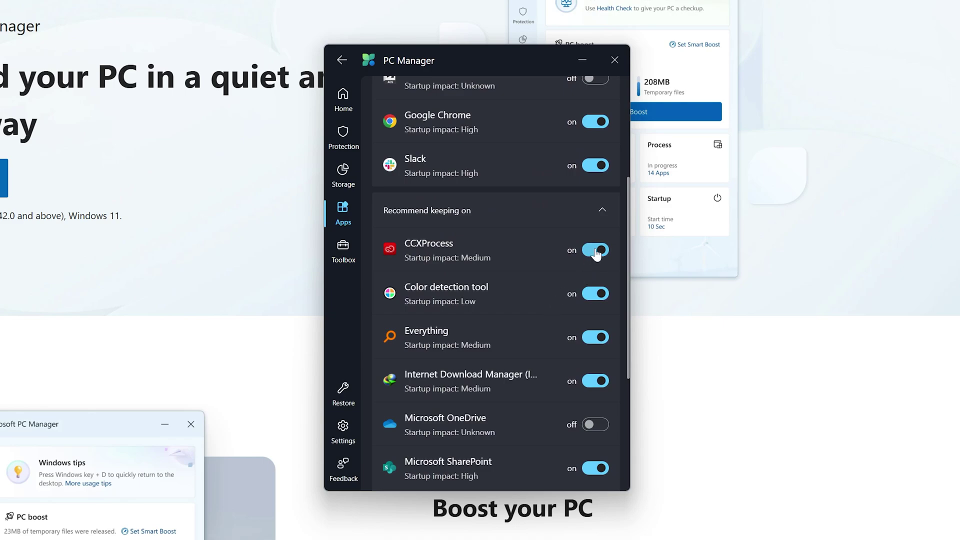
scroll(580, 331, down, 4)
click(594, 370)
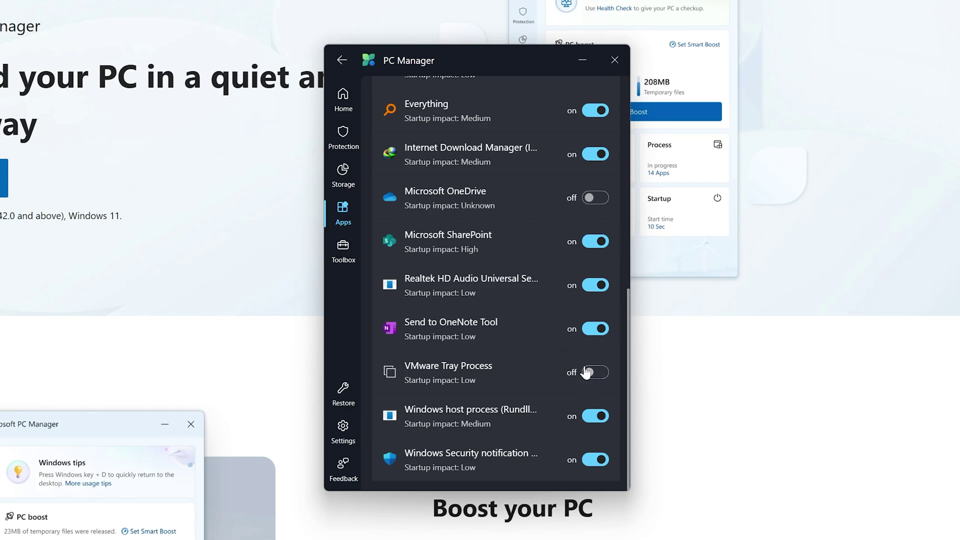
scroll(570, 355, up, 5)
key(alt+Left)
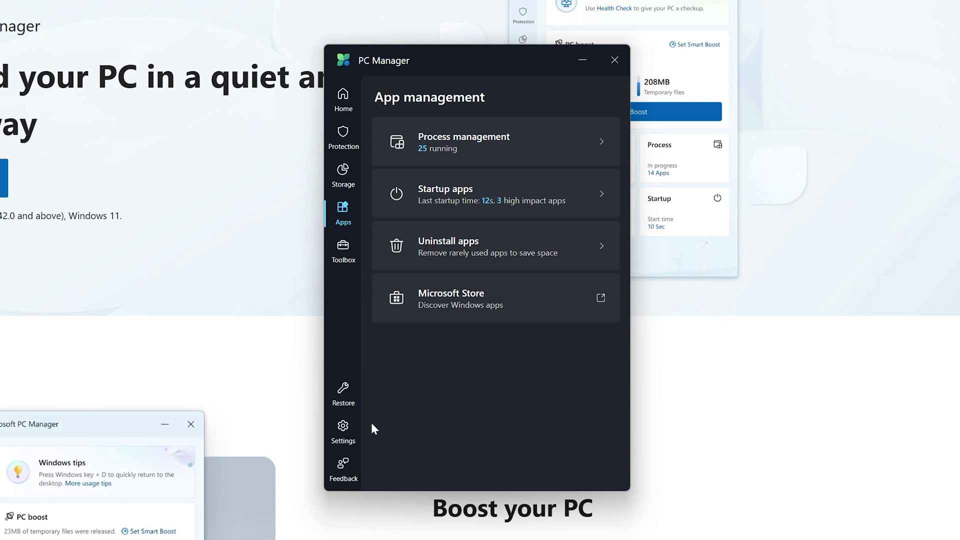
- Open the Toolbox page, then start and cancel adding a custom link
click(342, 250)
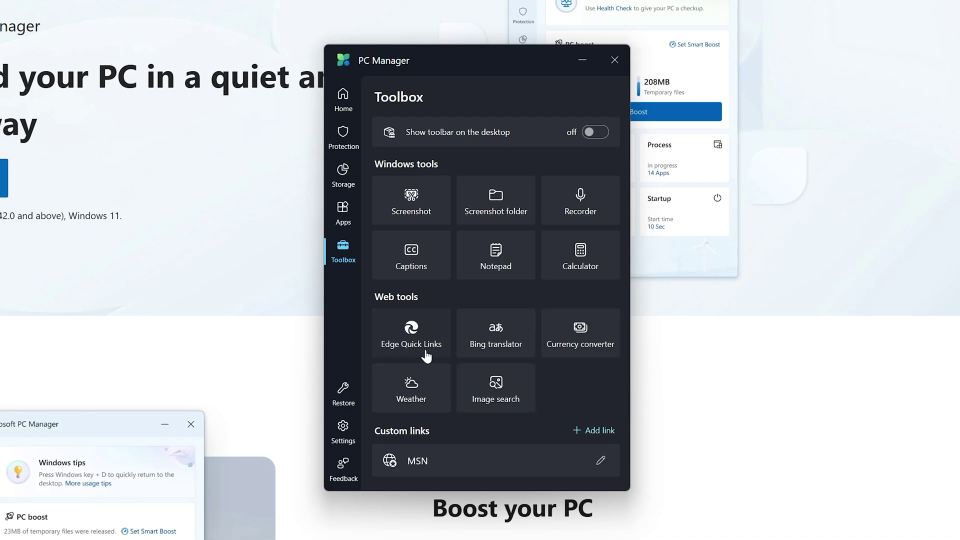
click(598, 436)
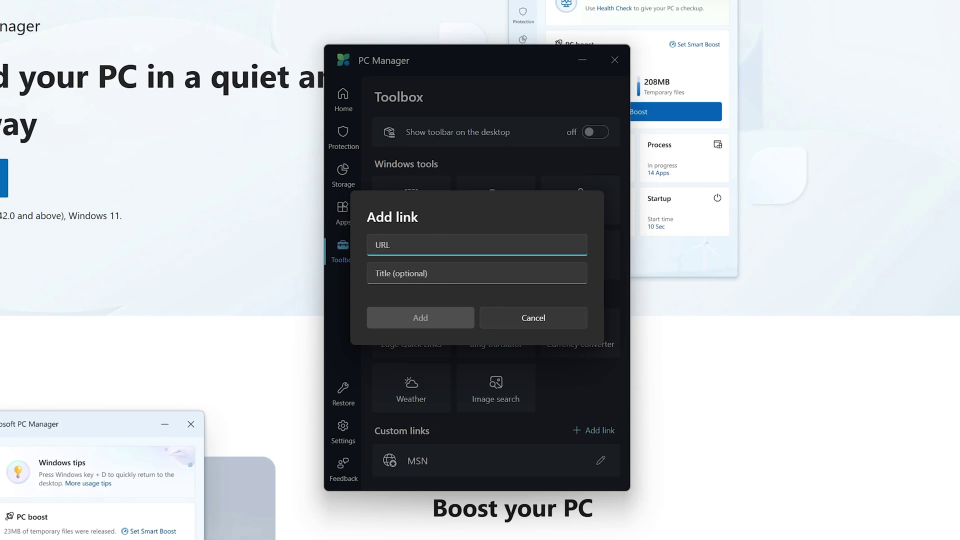
click(539, 317)
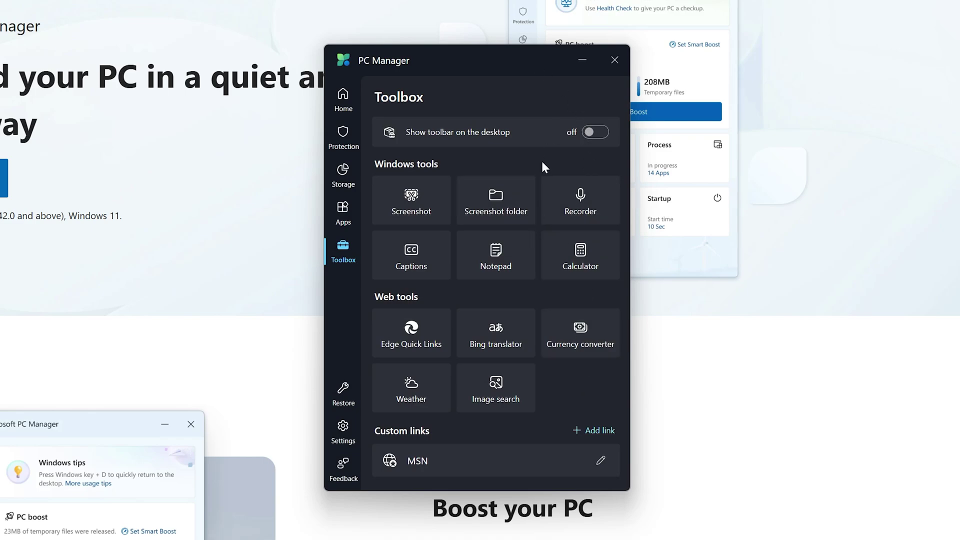
- Turn on the desktop toolbar, close PC Manager, and dock the toolbar at the right, top and left edges
click(598, 135)
click(614, 60)
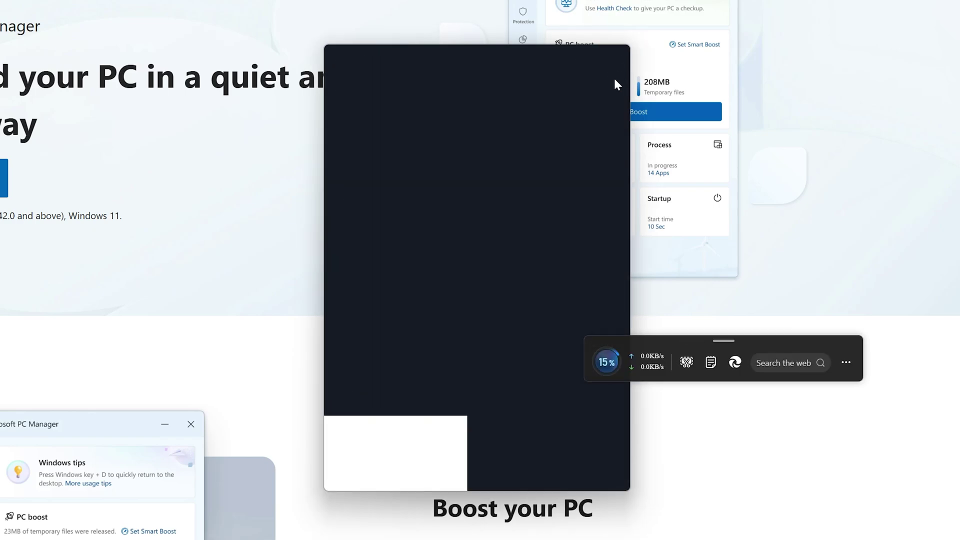
drag(589, 336, 959, 315)
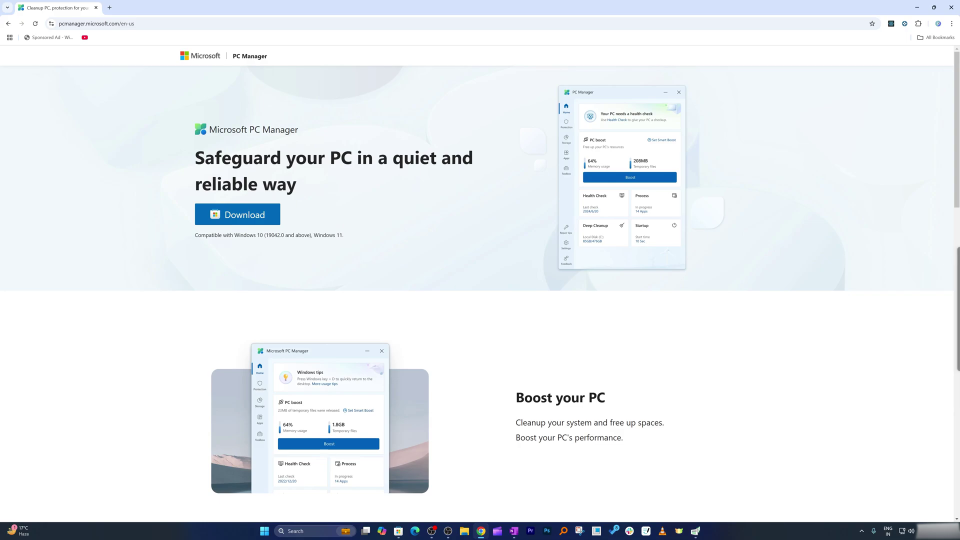
mouse_move(958, 274)
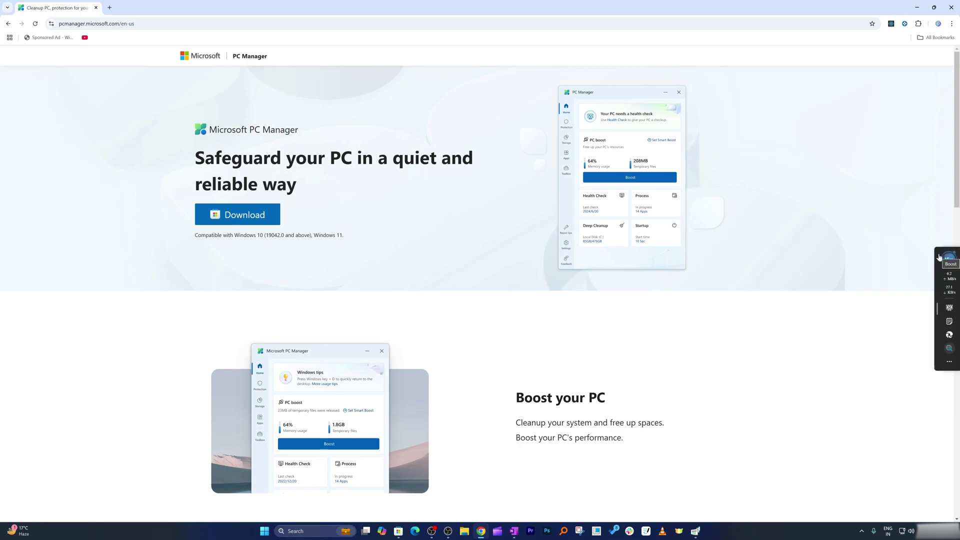
drag(938, 254, 456, 3)
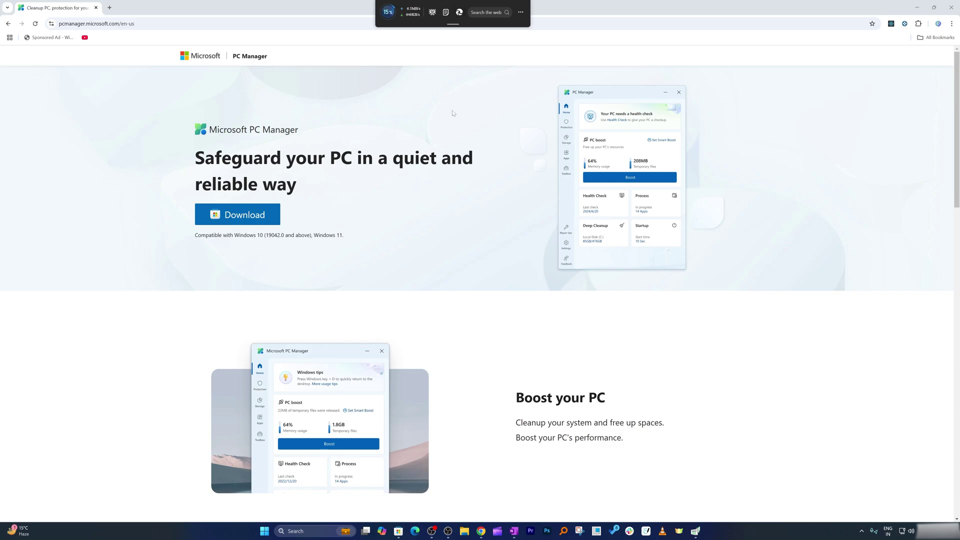
click(482, 257)
drag(459, 26, 2, 245)
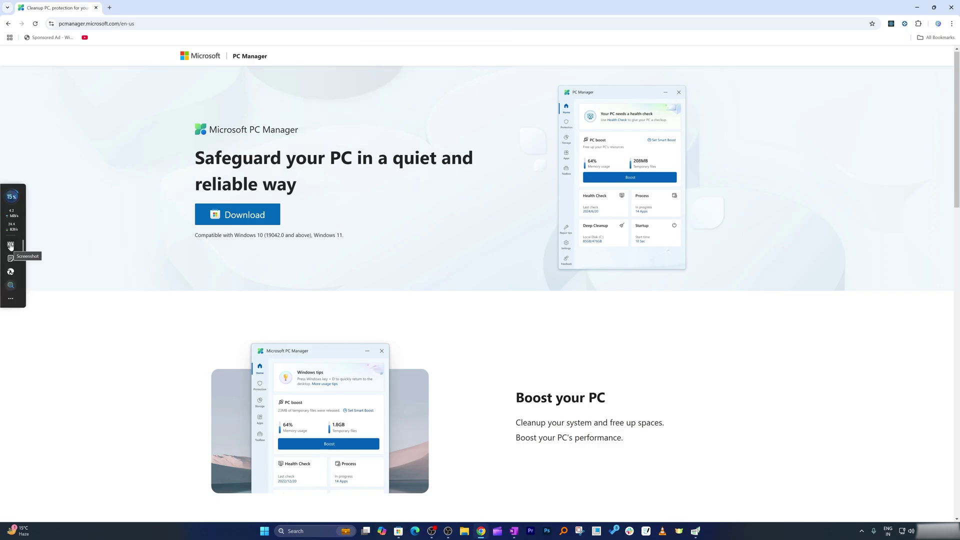
- Capture a region screenshot, then leave the toolbar floating mid-screen
key(super+shift+s)
drag(77, 108, 737, 508)
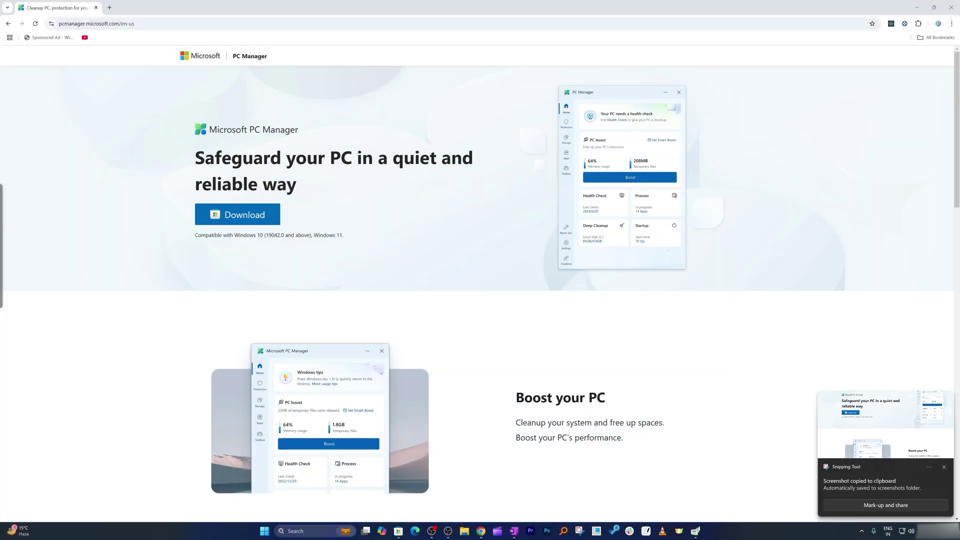
mouse_move(24, 232)
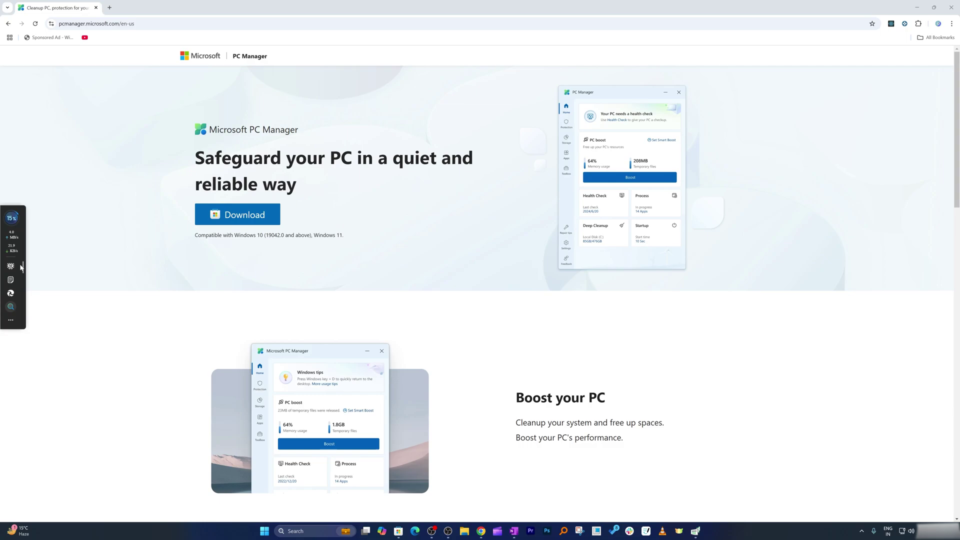
drag(22, 268, 339, 291)
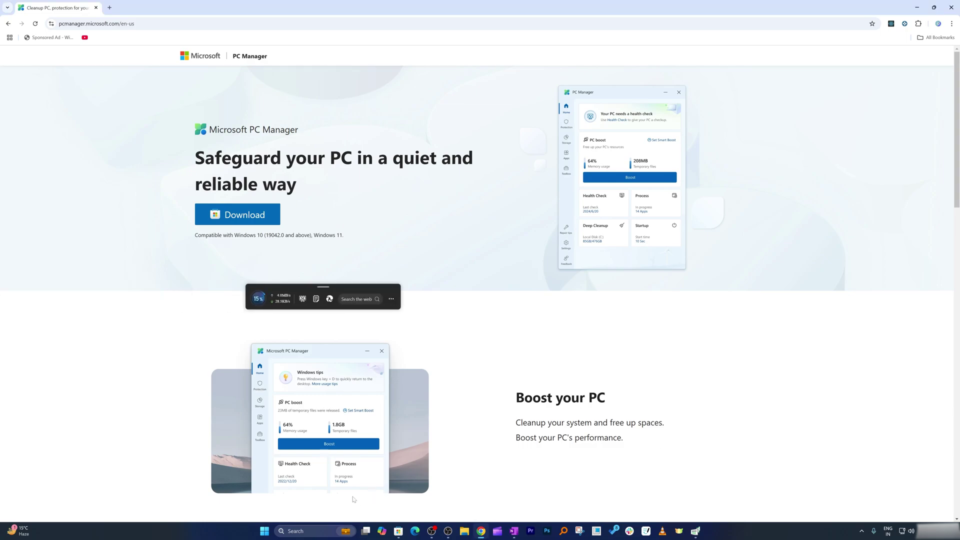
- Relaunch PC Manager by searching 'pc manager' in Start, and open its Toolbox page
click(264, 531)
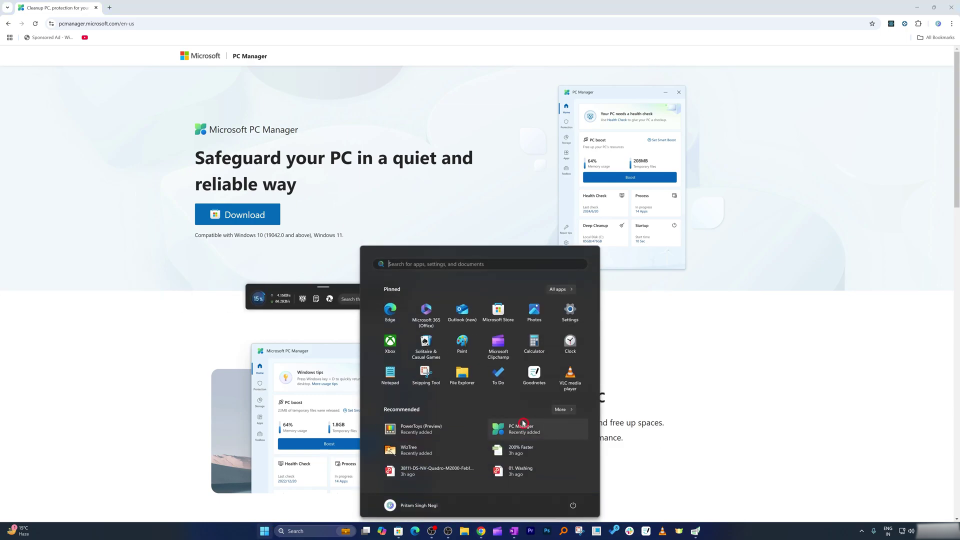
text(pc manager)
key(Return)
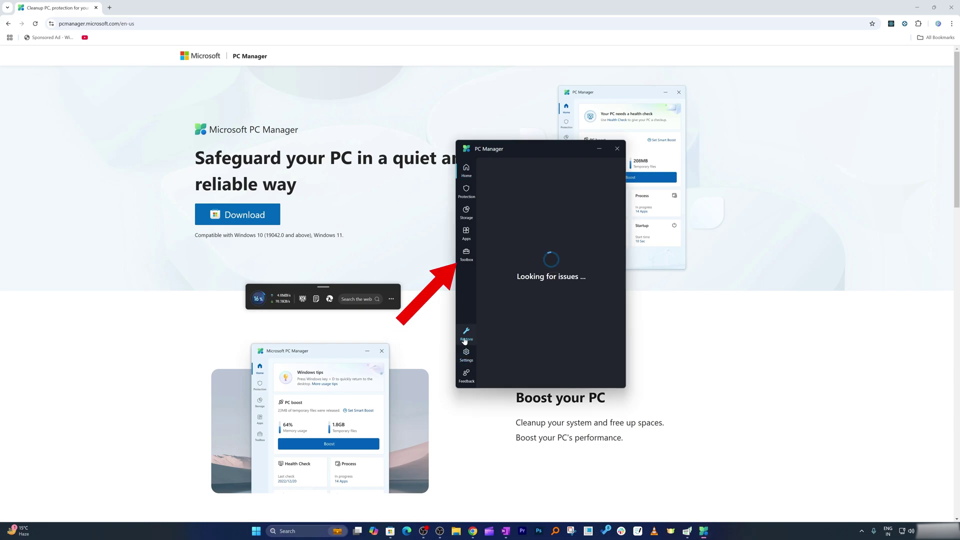
click(466, 253)
click(607, 189)
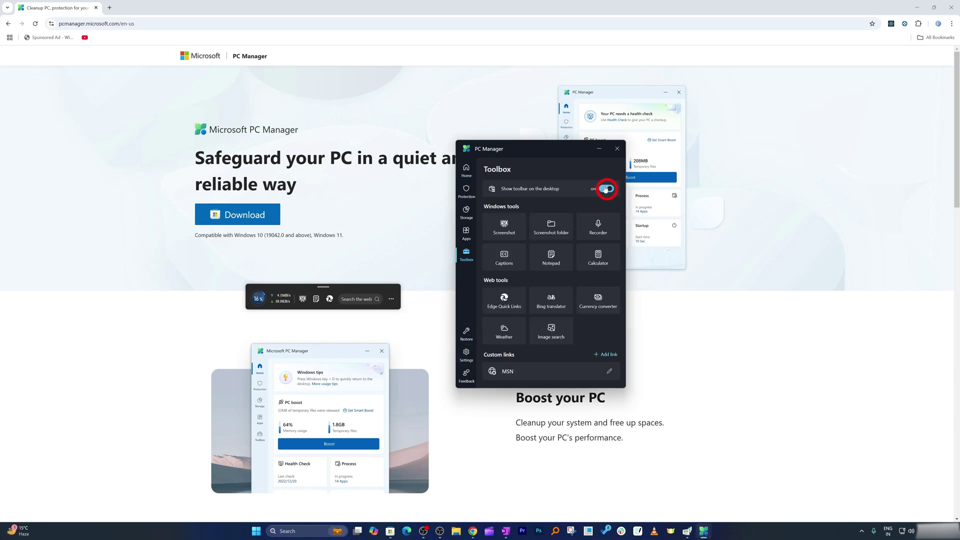